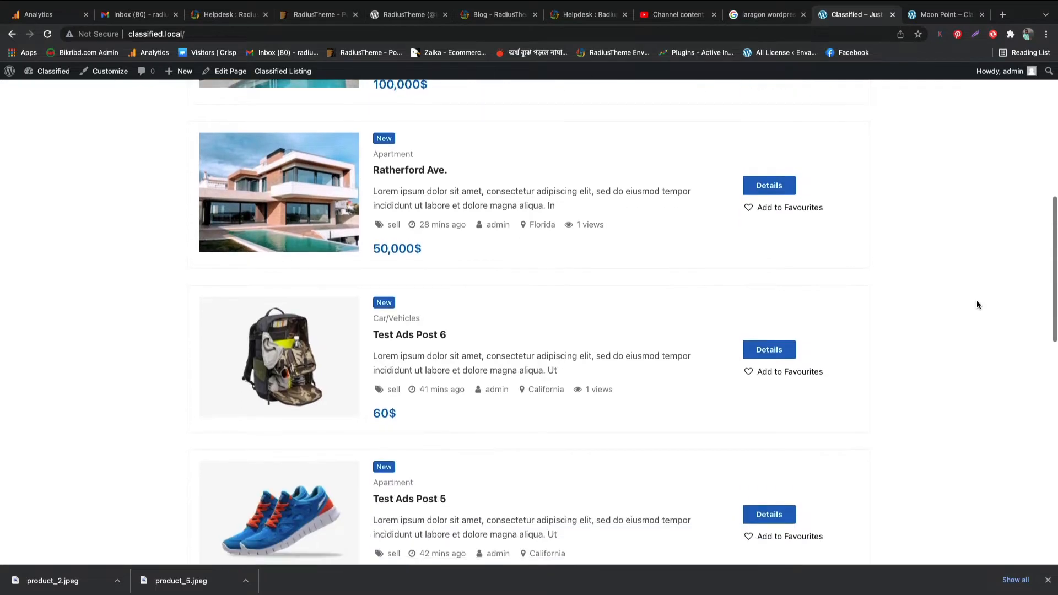
scroll(976, 304, down, 6)
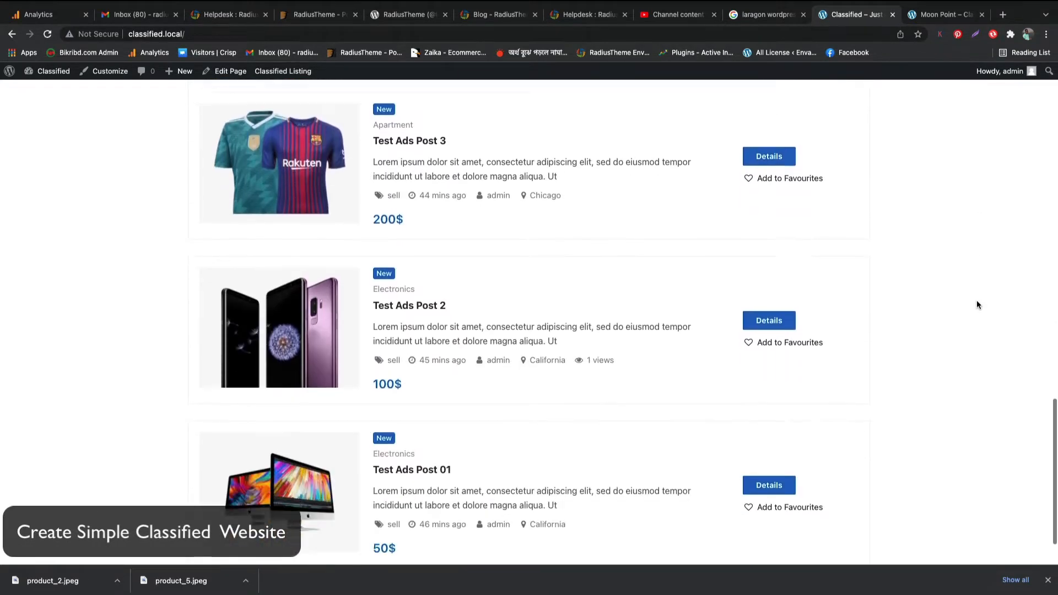
- Scroll through the classified homepage and highlight the Ads Location heading
scroll(977, 304, up, 8)
scroll(977, 302, up, 12)
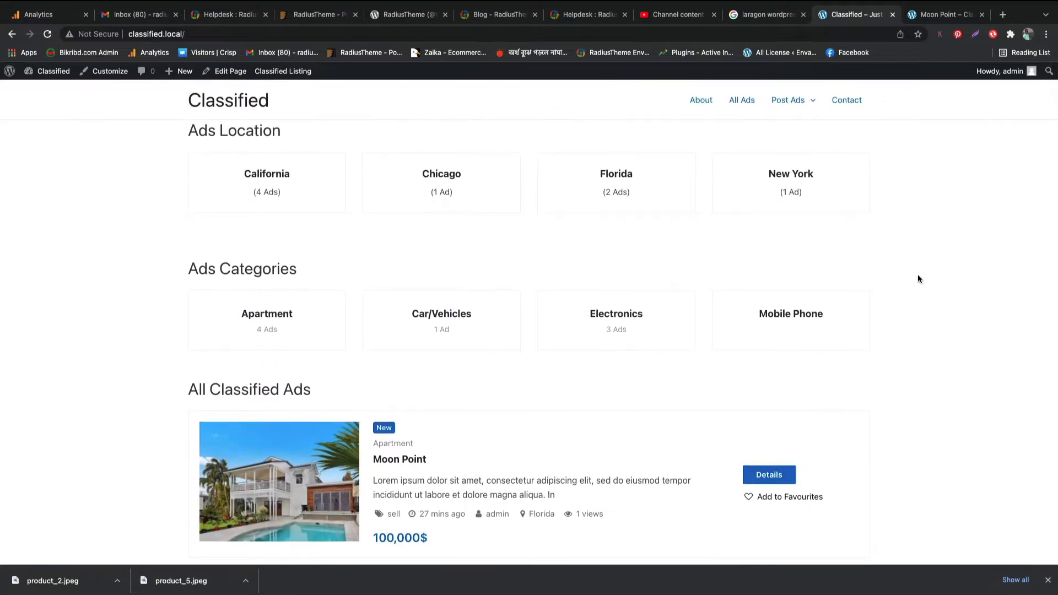
drag(187, 131, 261, 135)
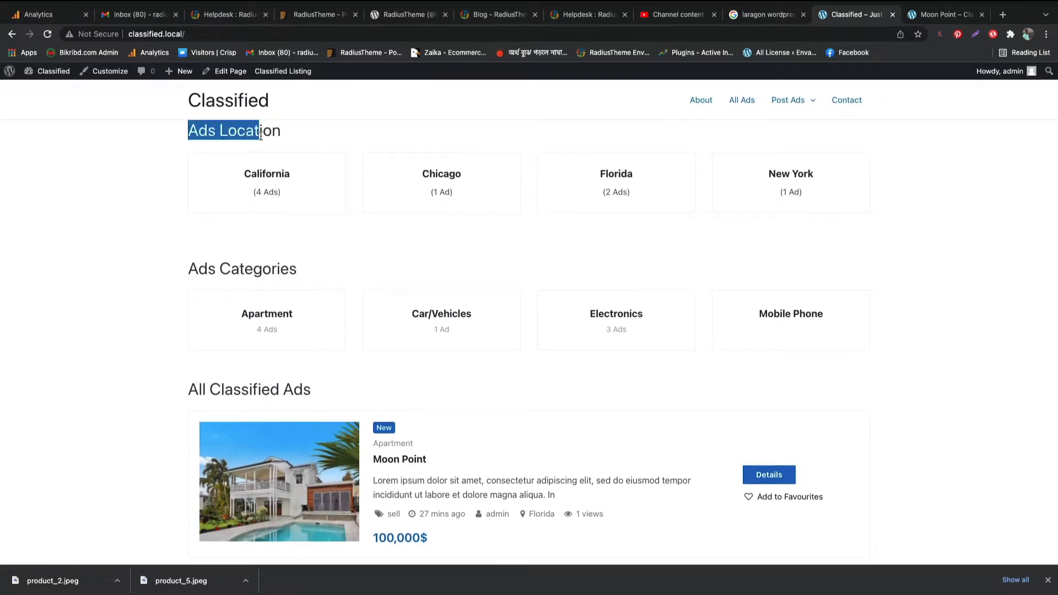
click(295, 136)
- Highlight the Ads Categories and All Classified Ads headings, then switch to the Moon Point listing
drag(188, 270, 313, 270)
click(313, 270)
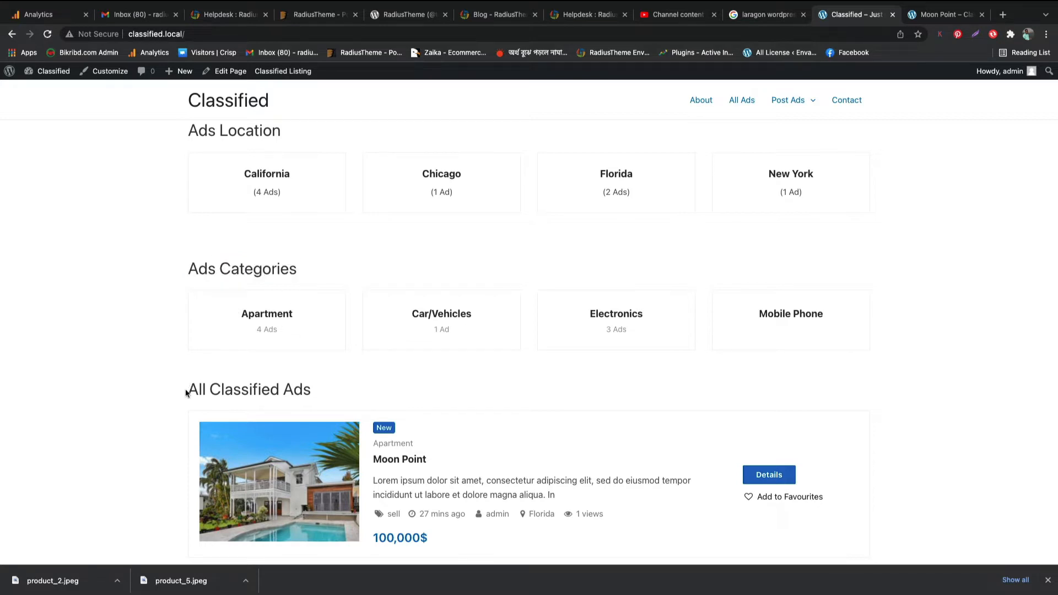
drag(186, 392, 335, 392)
click(336, 392)
click(938, 17)
scroll(521, 270, down, 3)
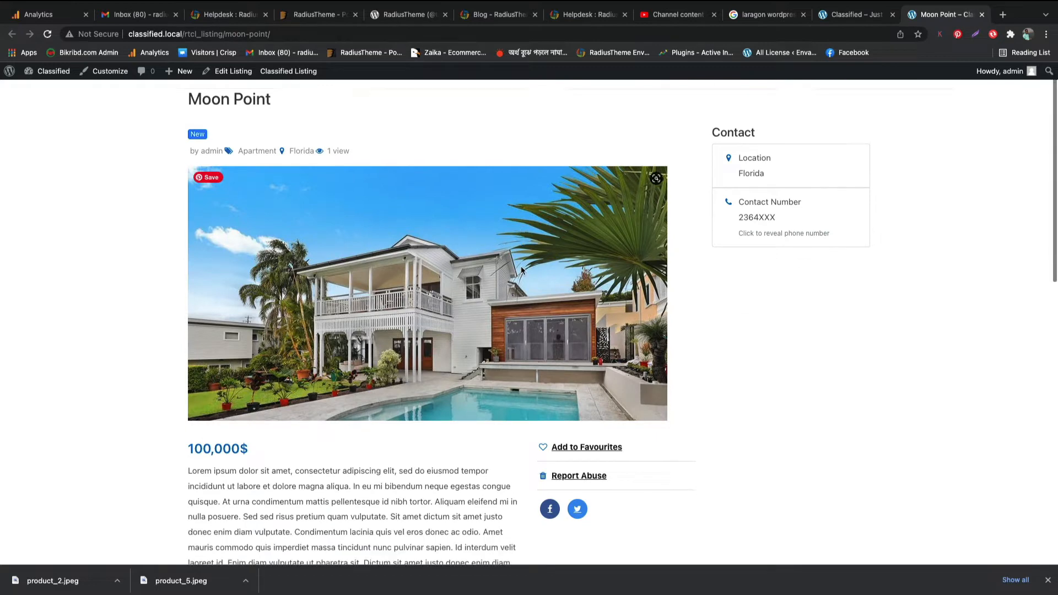
scroll(520, 266, up, 3)
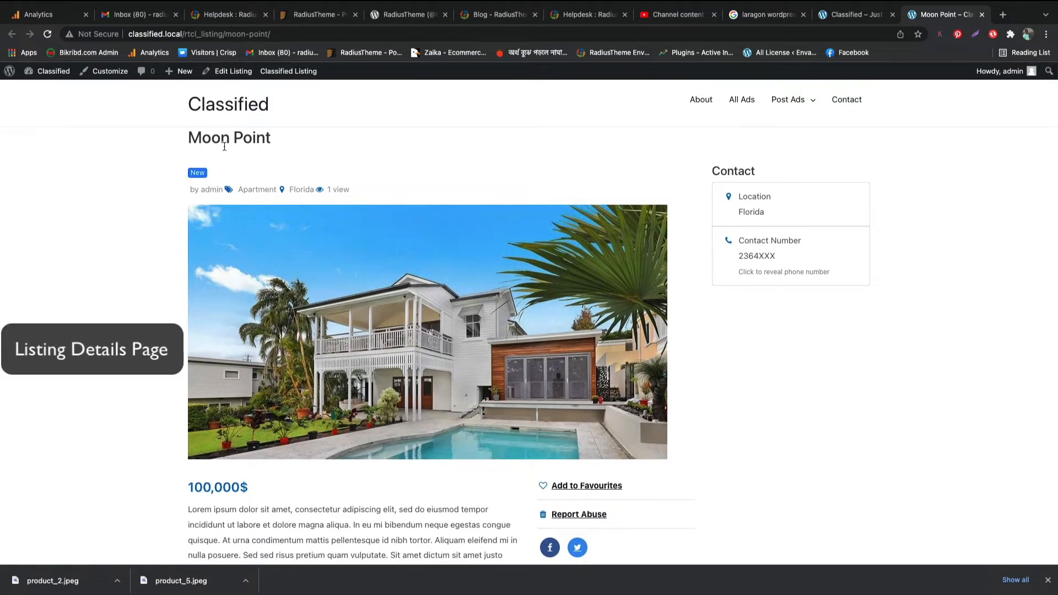
scroll(717, 349, down, 2)
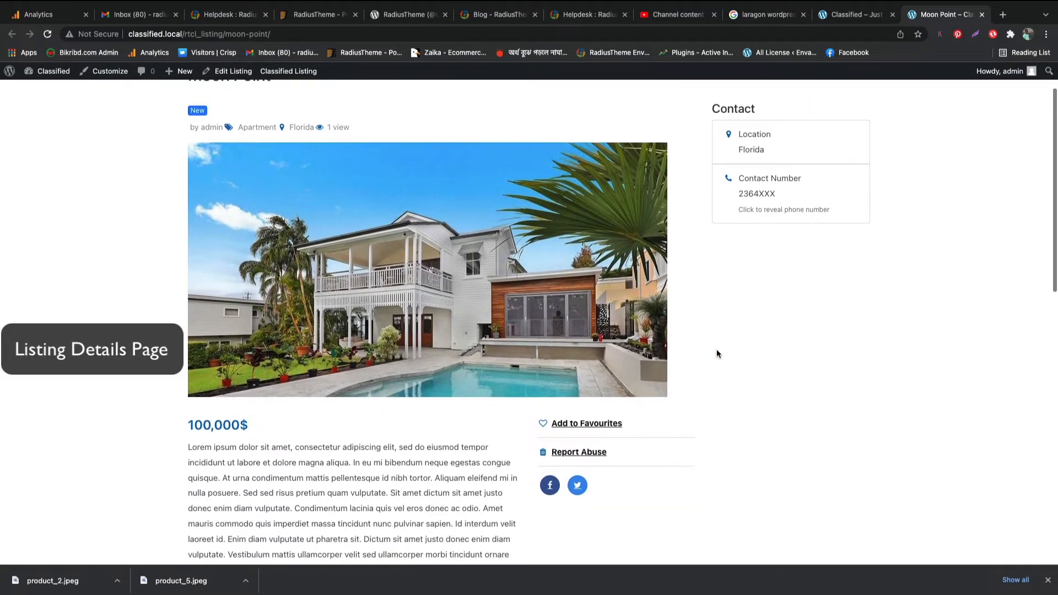
scroll(717, 350, up, 2)
double_click(740, 172)
click(712, 324)
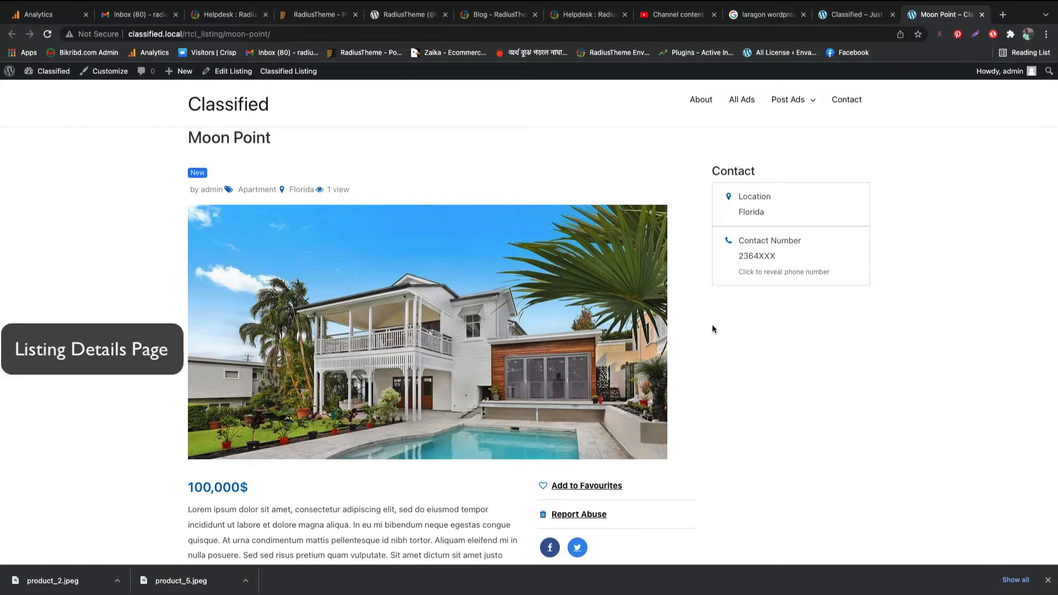
scroll(714, 330, down, 5)
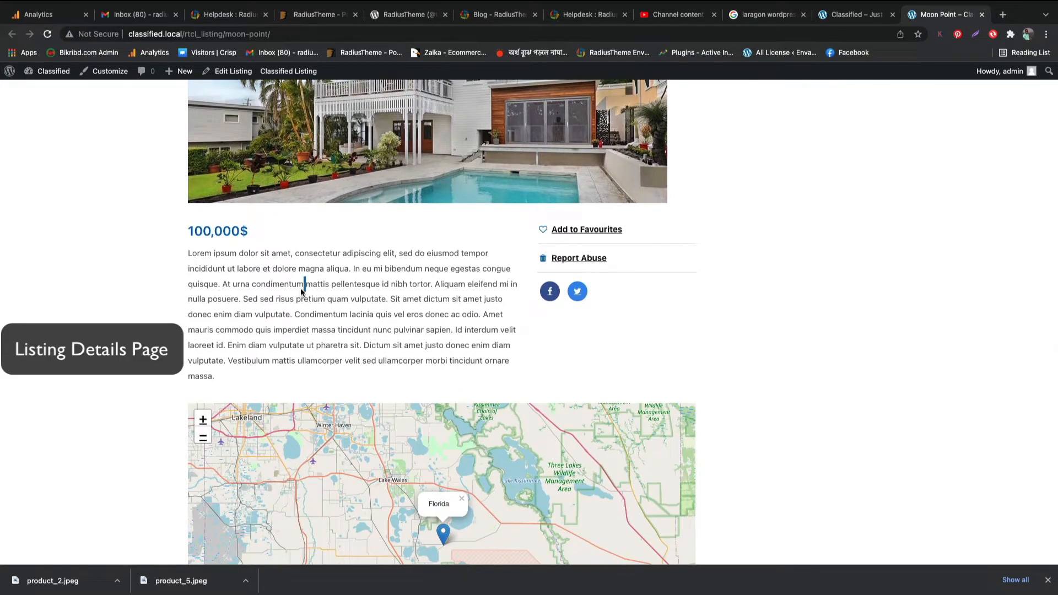
triple_click(303, 282)
click(772, 341)
scroll(795, 349, down, 2)
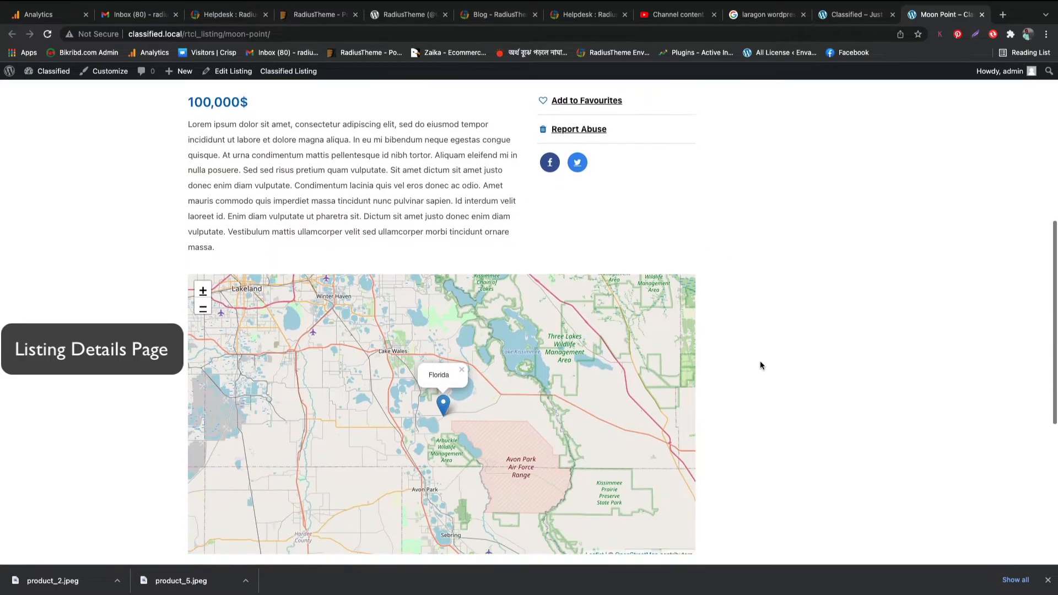
scroll(797, 372, down, 4)
scroll(797, 371, down, 3)
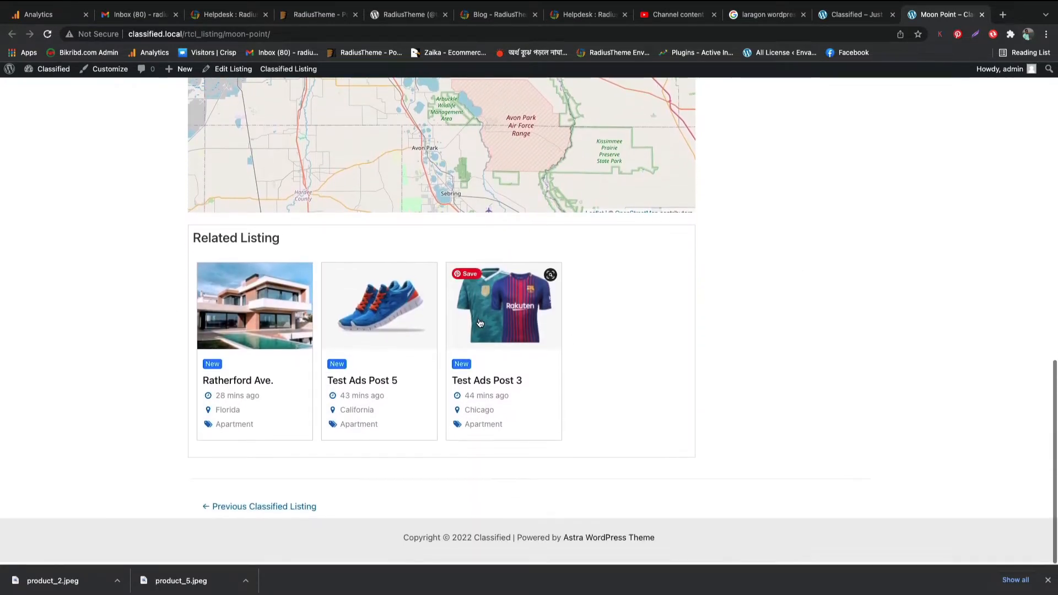
scroll(850, 356, up, 1)
scroll(851, 361, up, 15)
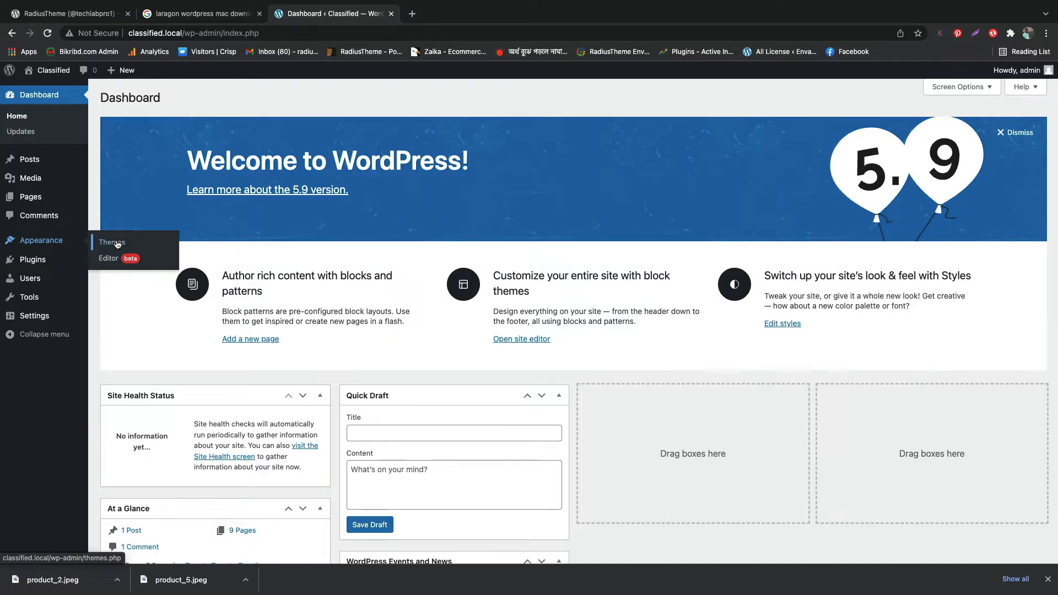
- Activate the Astra theme from Appearance > Themes > Add New
click(113, 242)
click(202, 97)
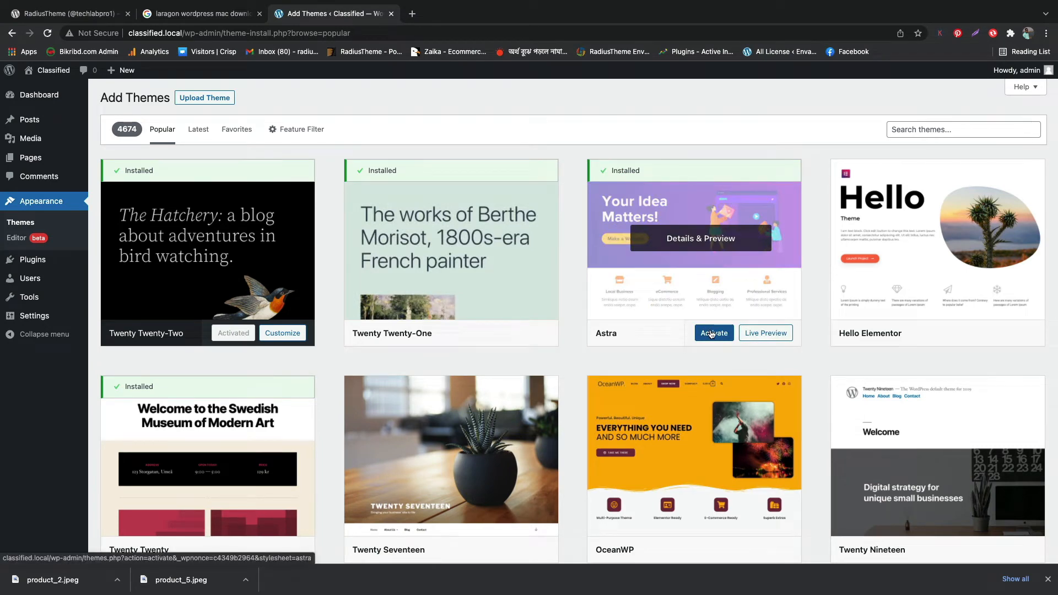
click(712, 334)
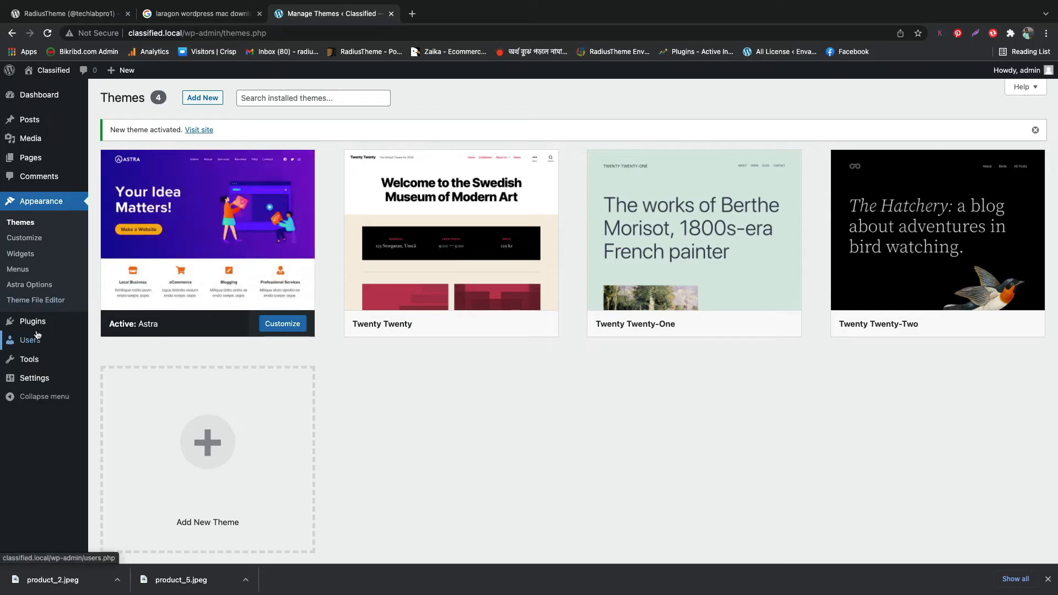
- Search the plugin directory for 'classified lis'
mouse_move(36, 328)
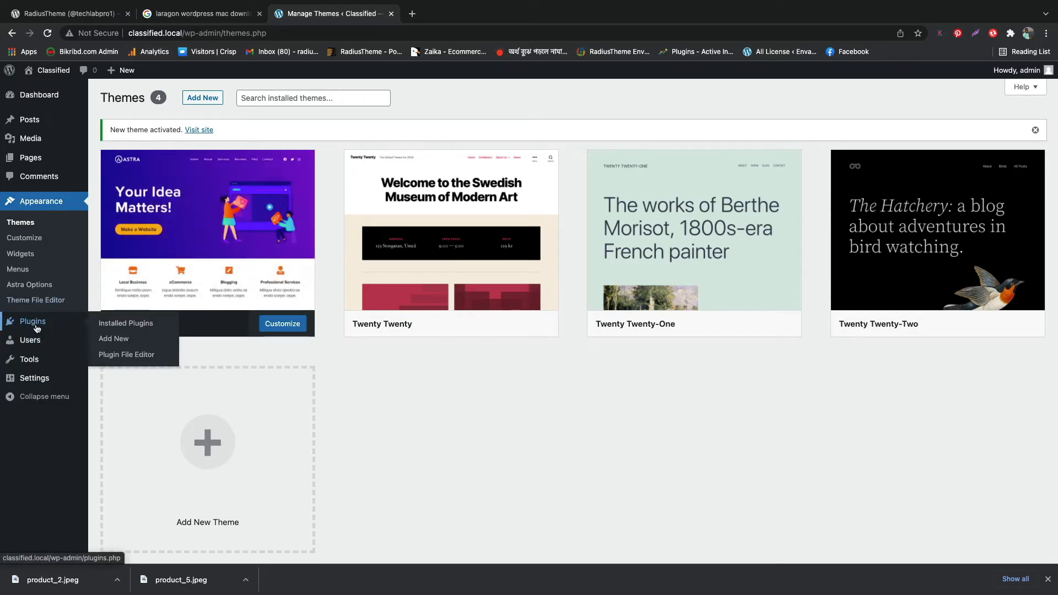
click(114, 340)
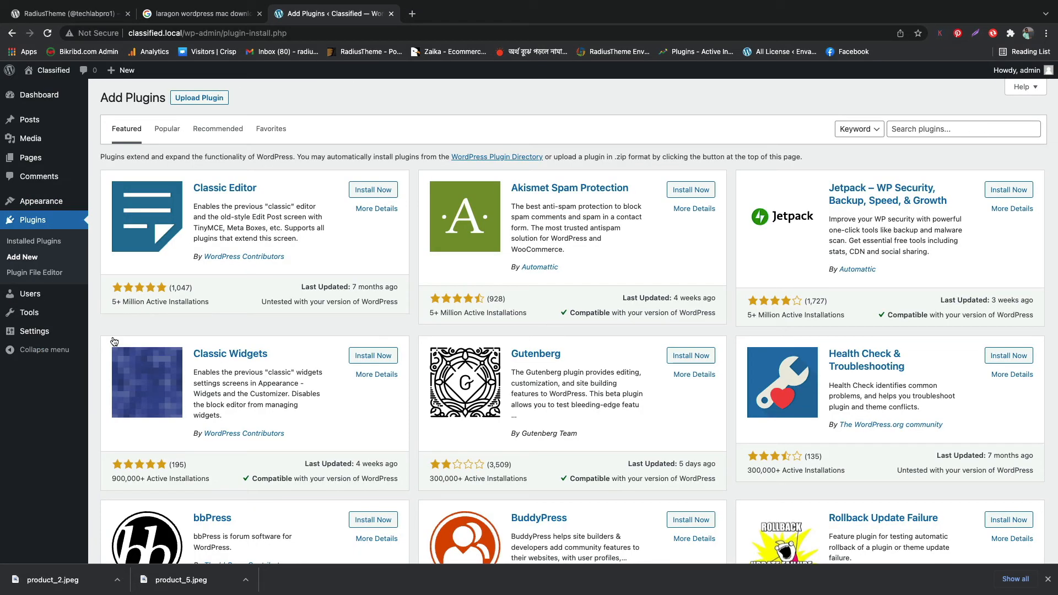
click(908, 129)
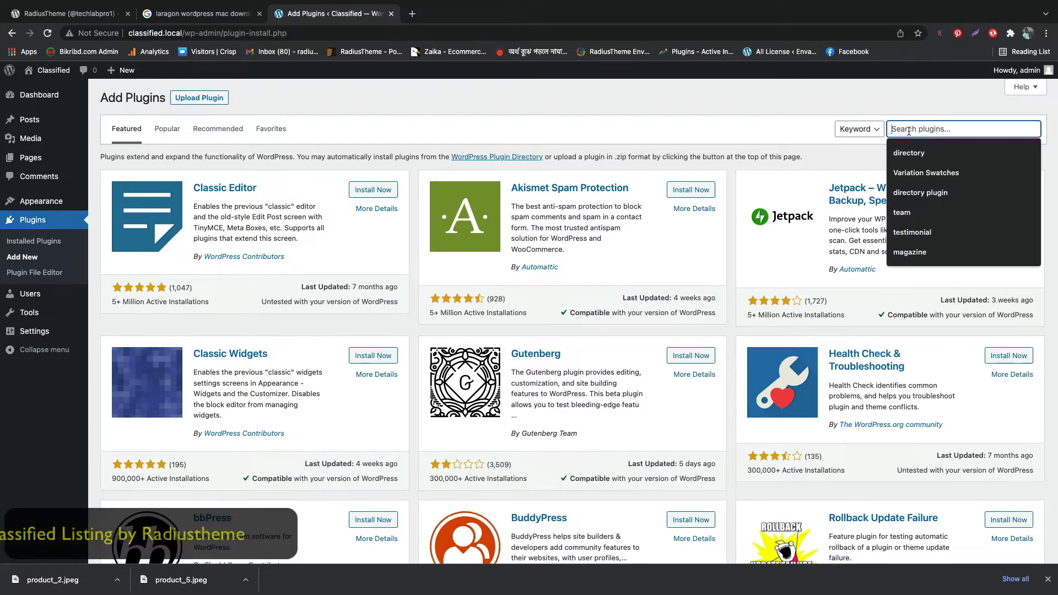
text(c)
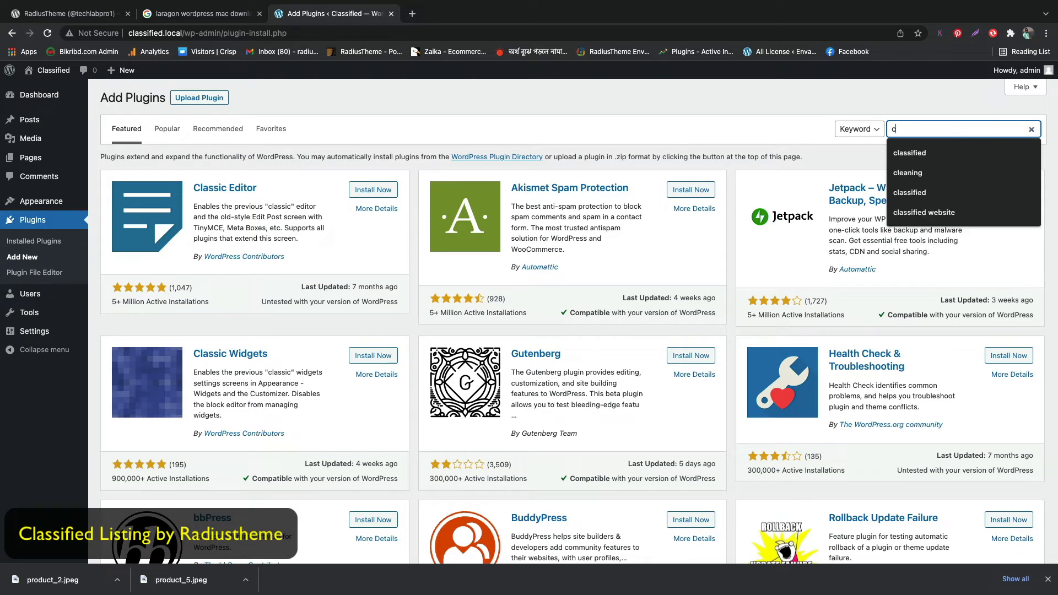
text(lassified )
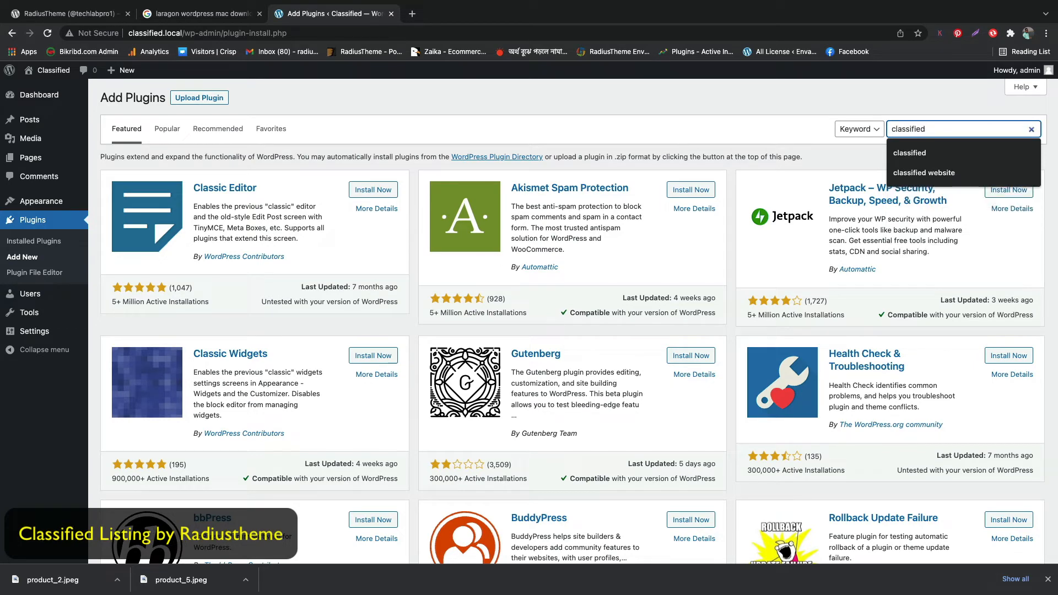
text(listing)
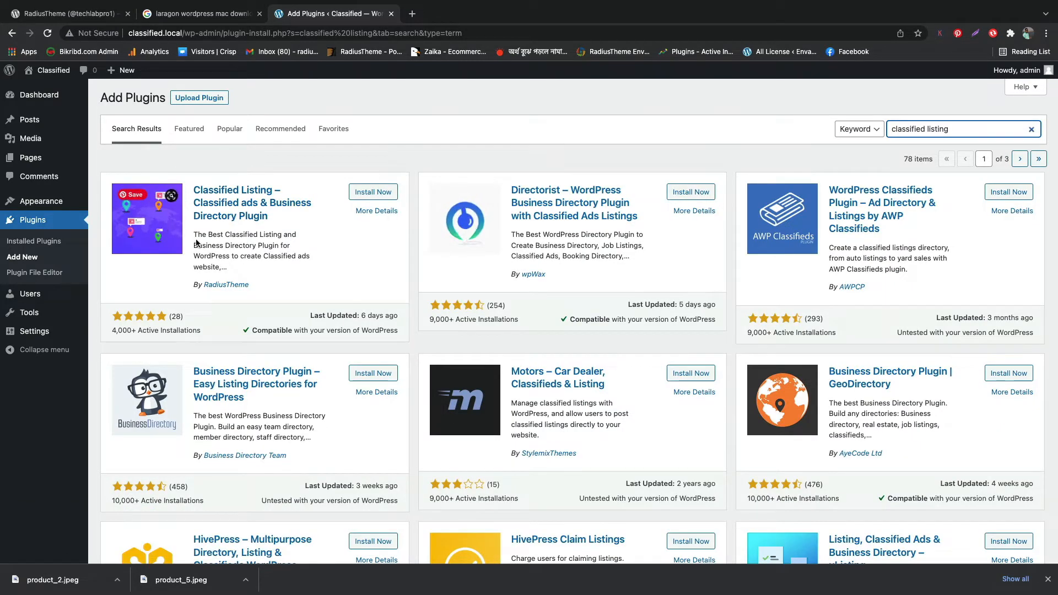
- Install and activate the Classified Listing plugin by RadiusTheme
drag(188, 285, 256, 285)
click(257, 284)
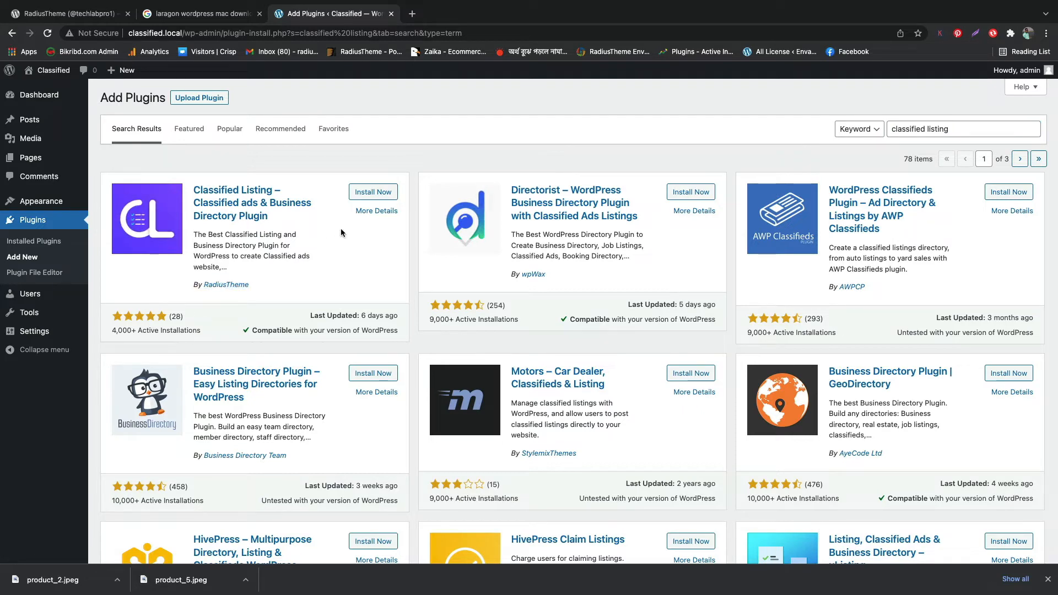
click(367, 194)
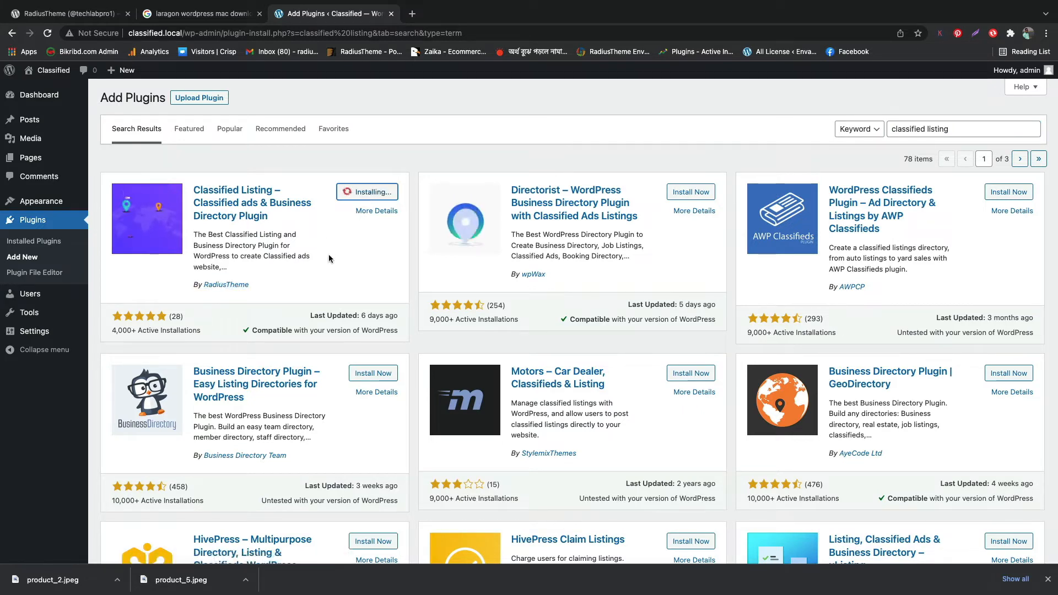
click(373, 196)
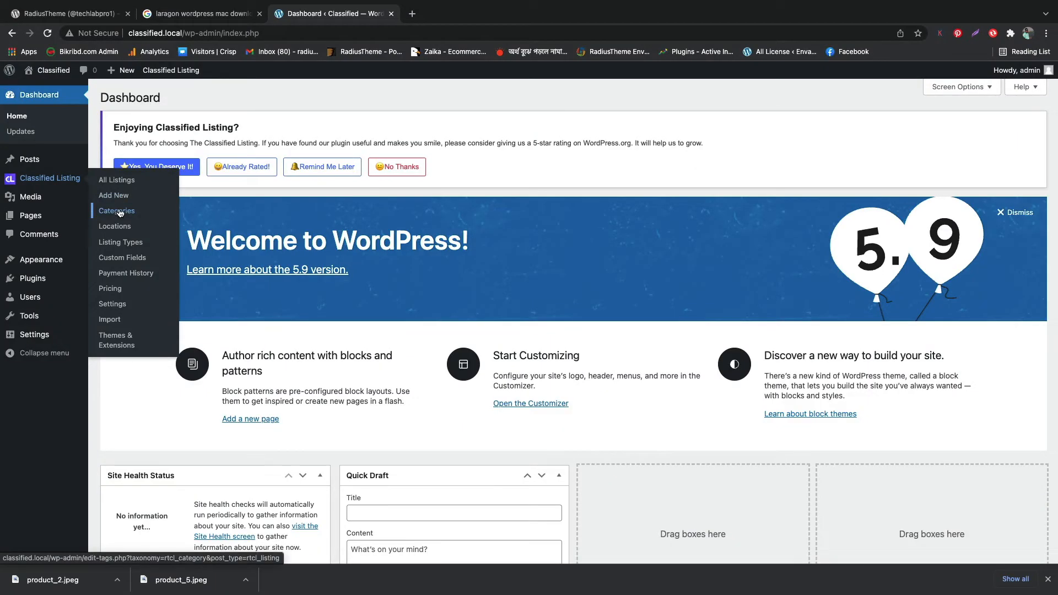
- Add Mobile Phone as a new listing category with its slug
click(118, 215)
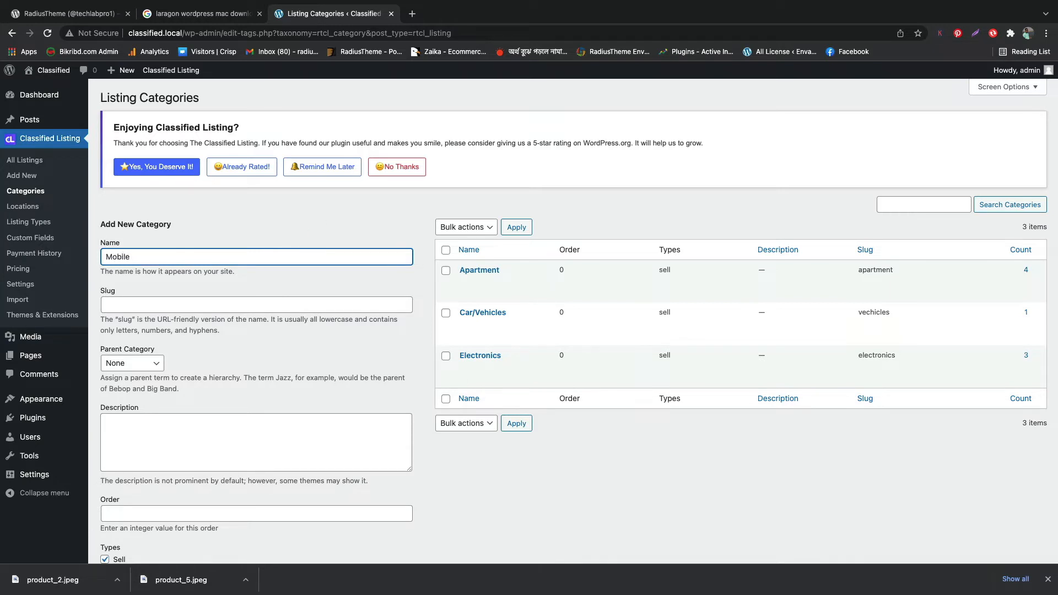
click(155, 306)
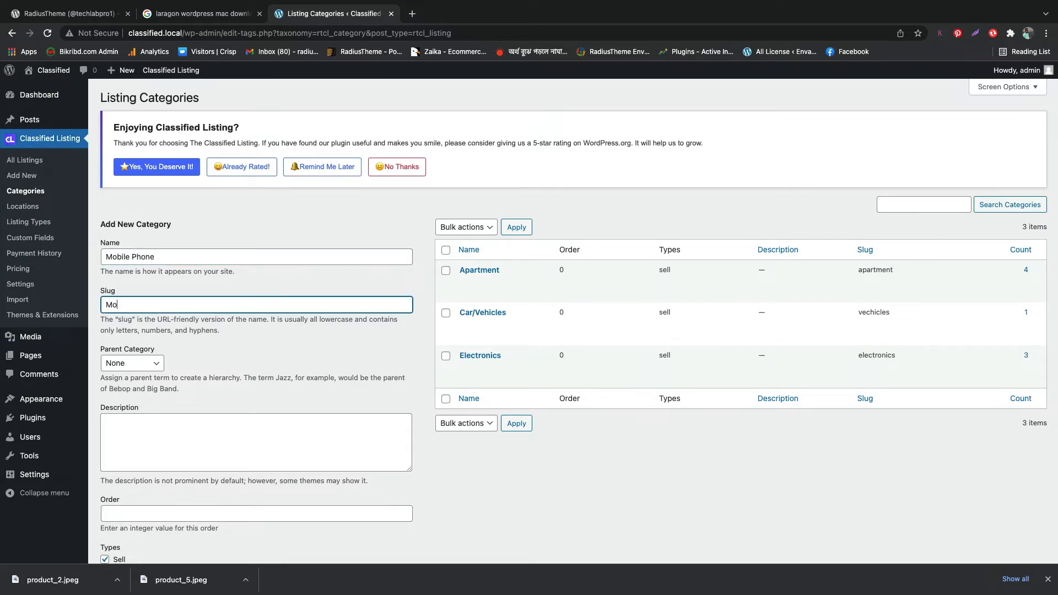
scroll(176, 313, down, 5)
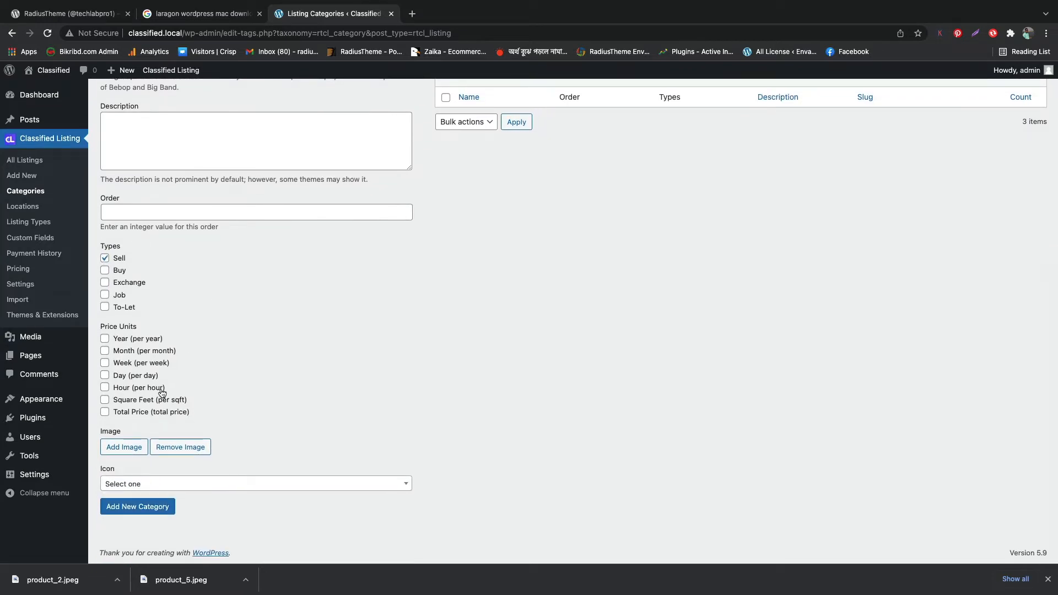
click(133, 506)
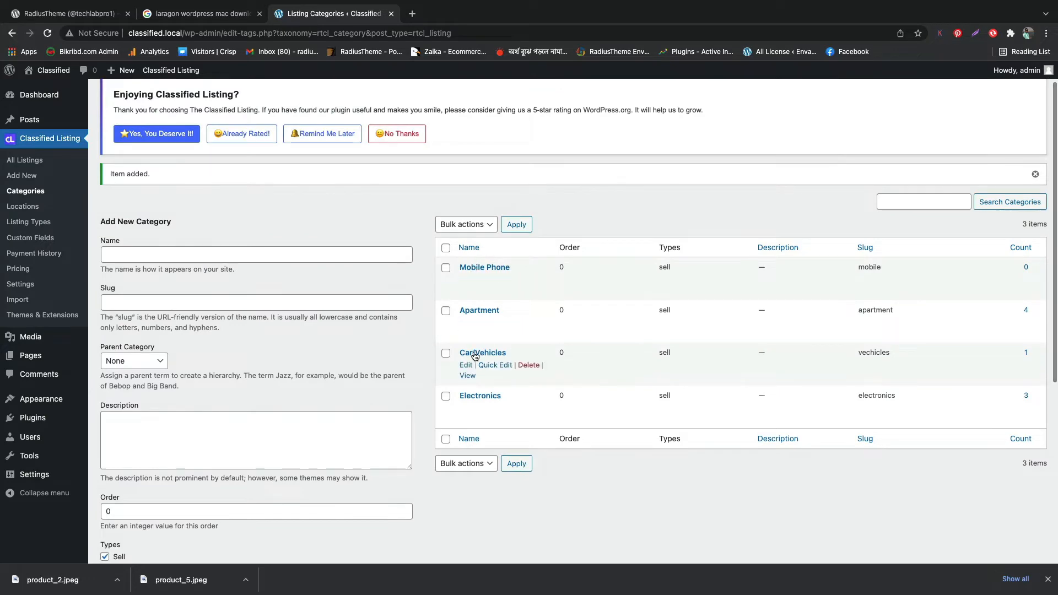
scroll(482, 296, down, 1)
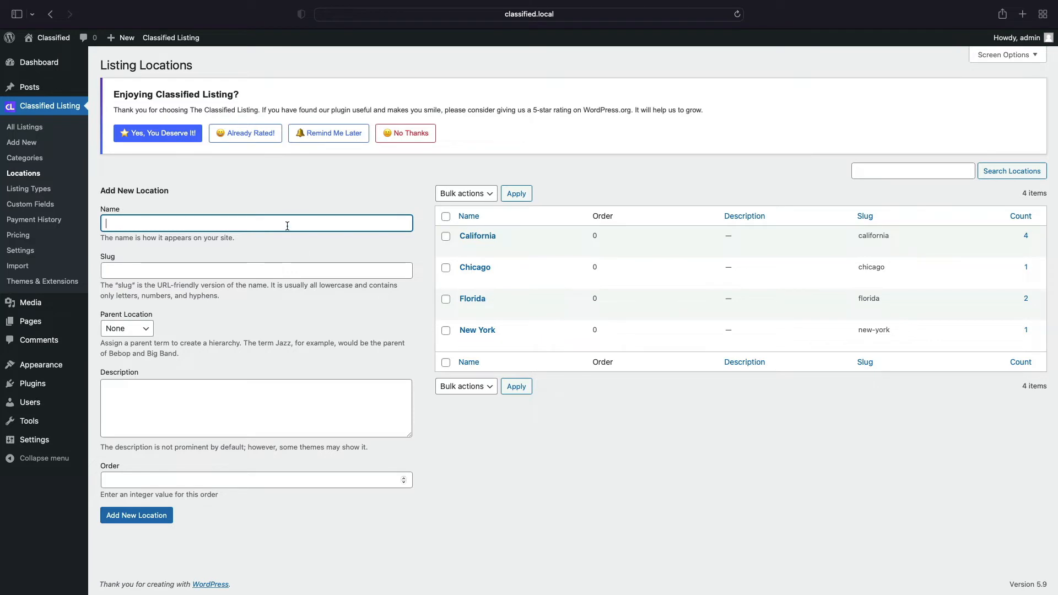
- Add Texas as a new listing location with a matching slug
text(Texas)
click(144, 272)
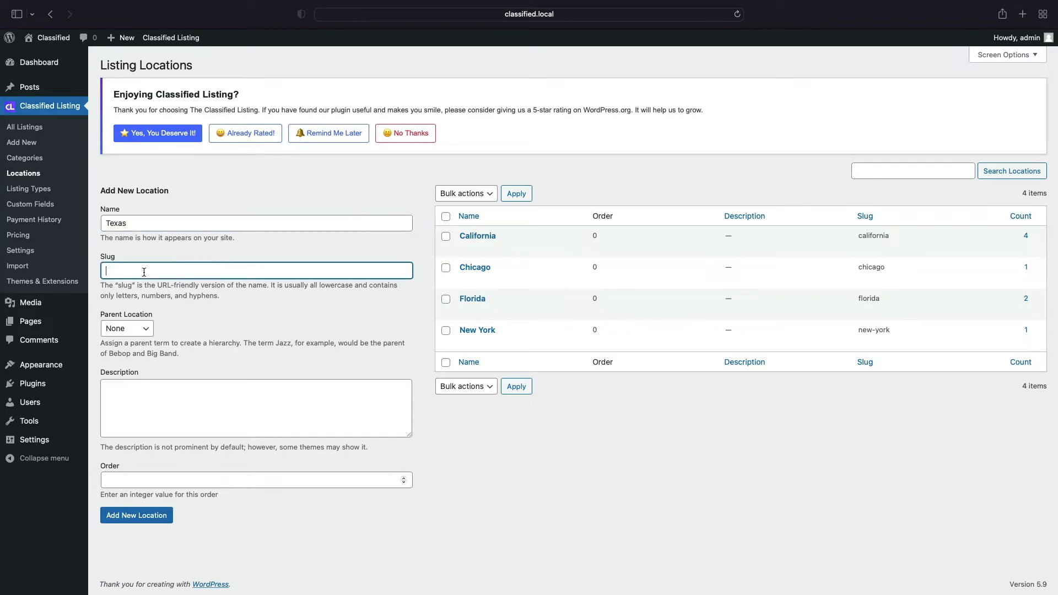
text(tesa)
mouse_move(36, 328)
key(BackSpace)
key(BackSpace)
click(142, 516)
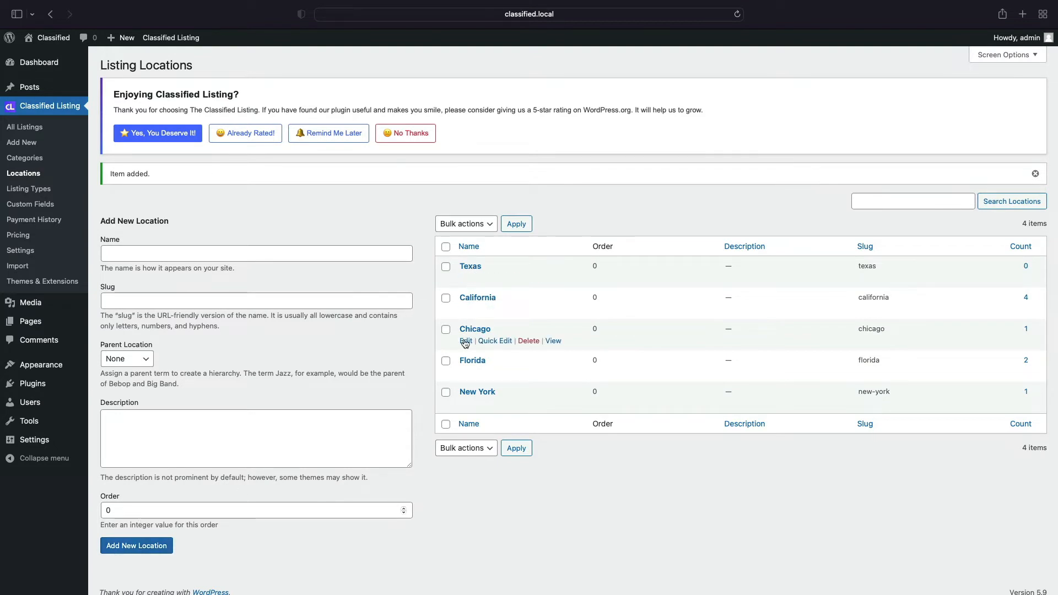
scroll(456, 388, up, 1)
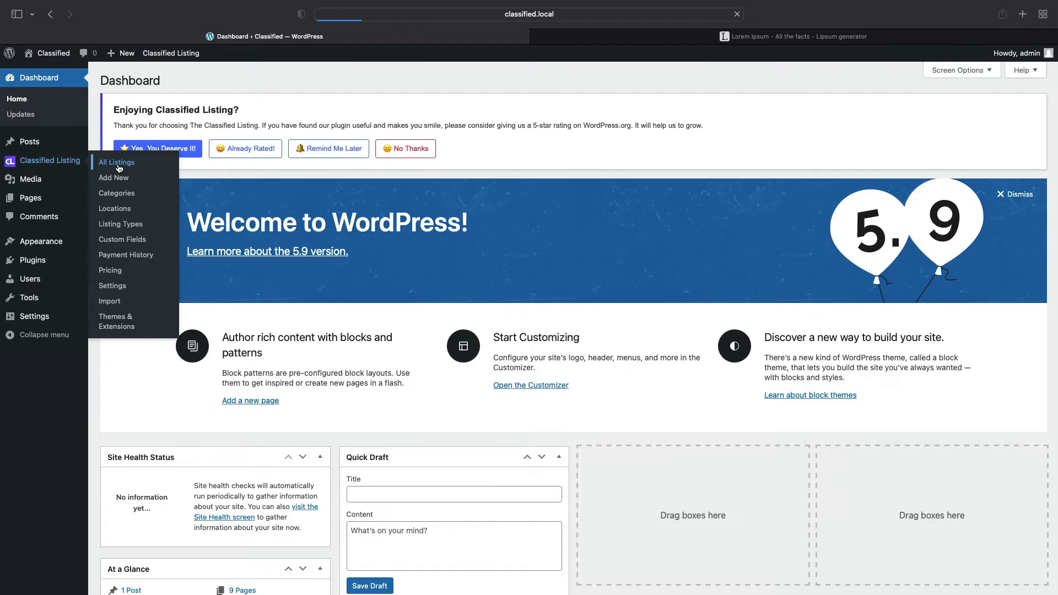
- Start a new listing titled 'Samsung Mobile Phone Sell'
click(117, 164)
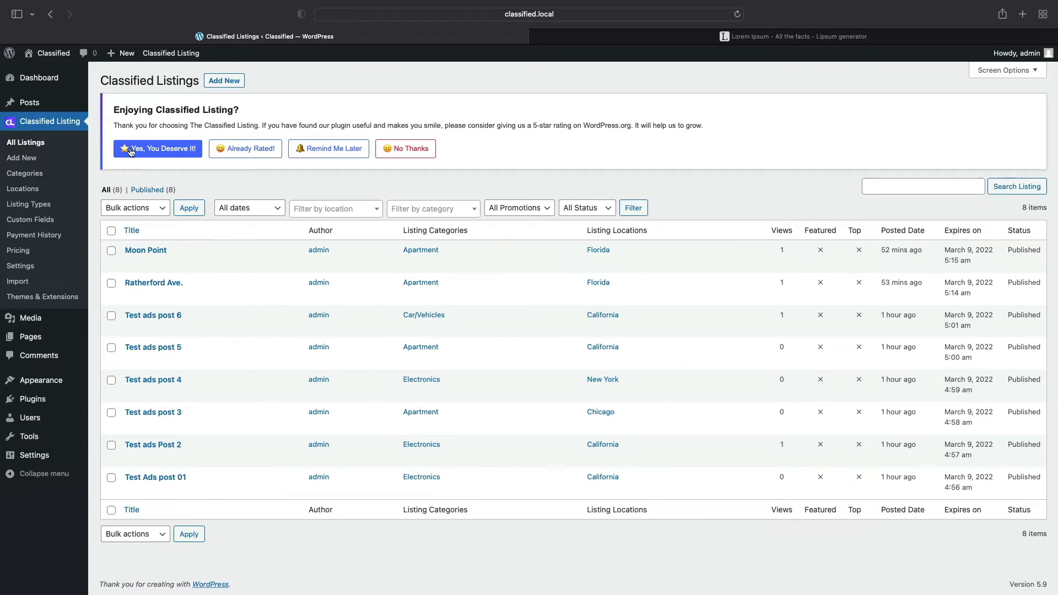
click(224, 80)
click(213, 194)
text(S)
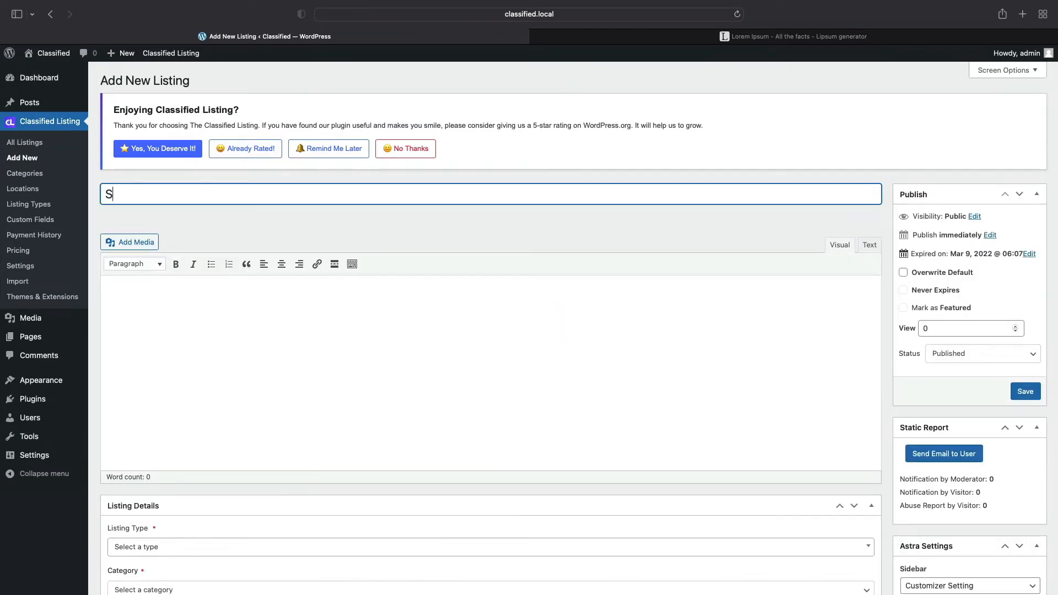
text(amsung Mobile Phone S)
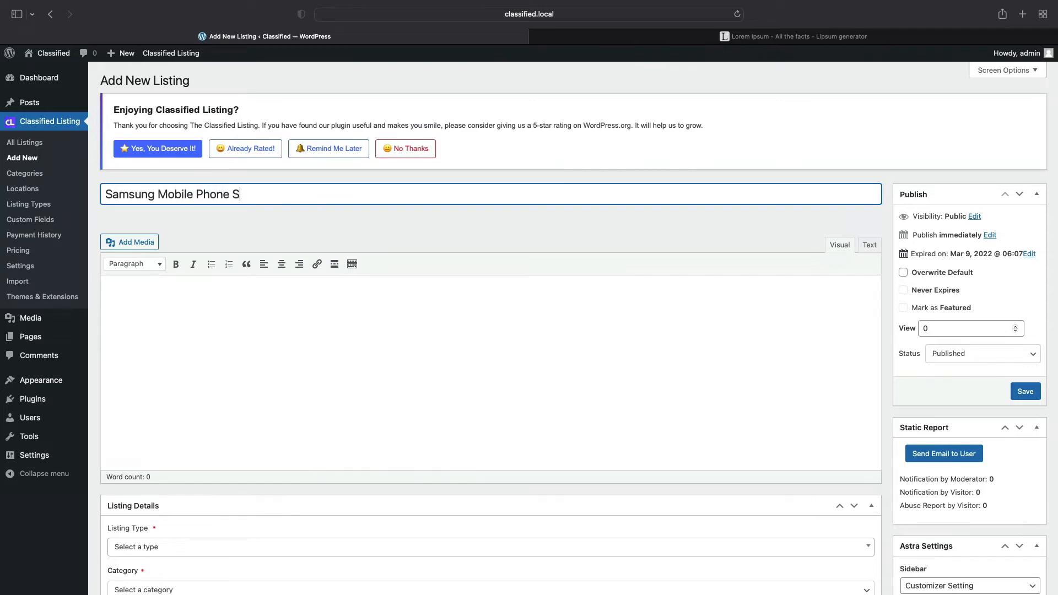
text(ell)
- Paste a Lorem Ipsum paragraph as the listing description
click(182, 281)
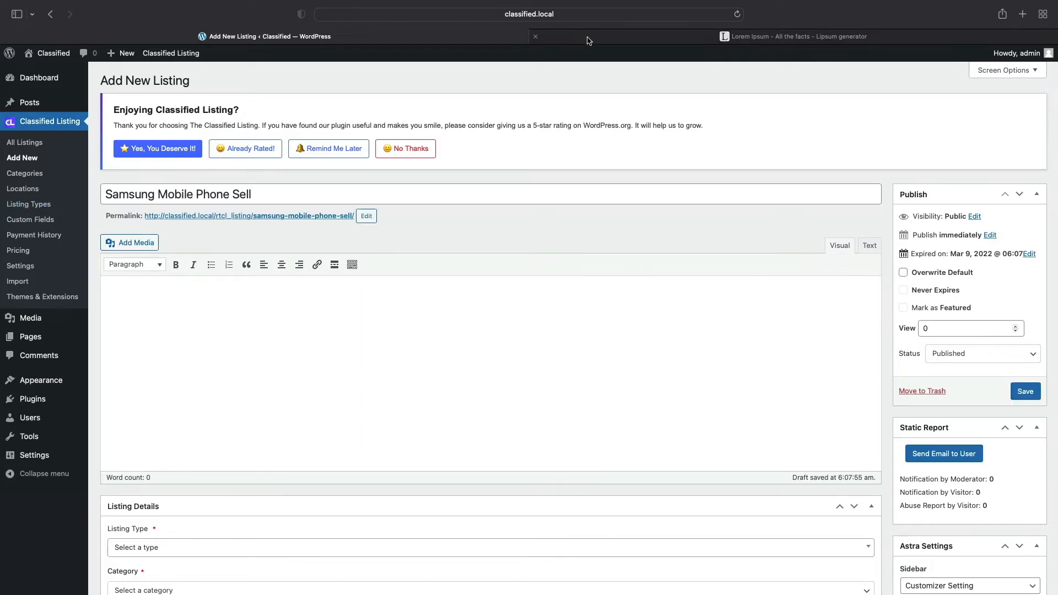
click(793, 39)
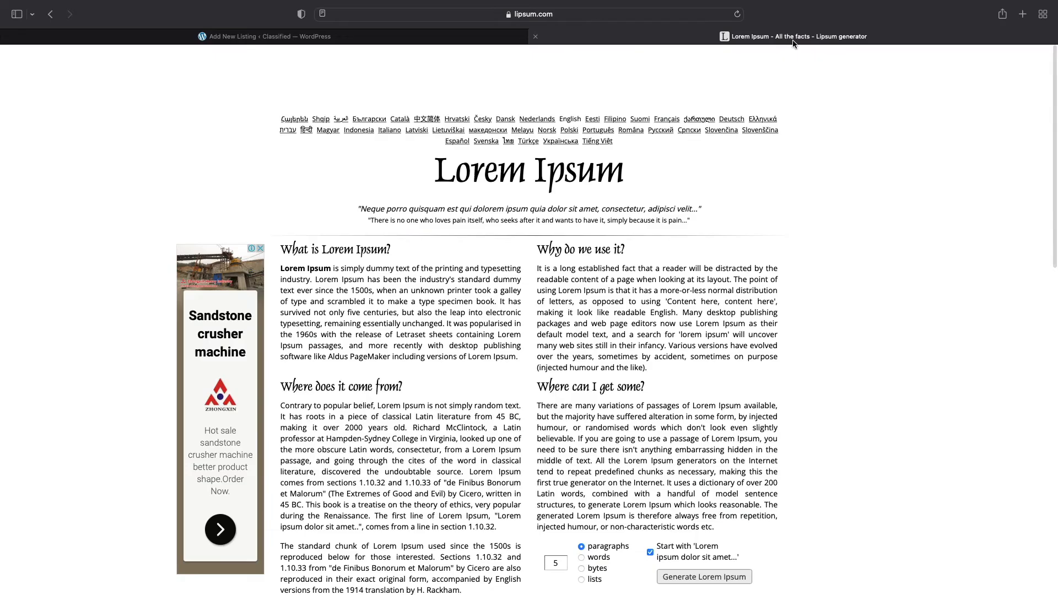
triple_click(372, 286)
key(super+c)
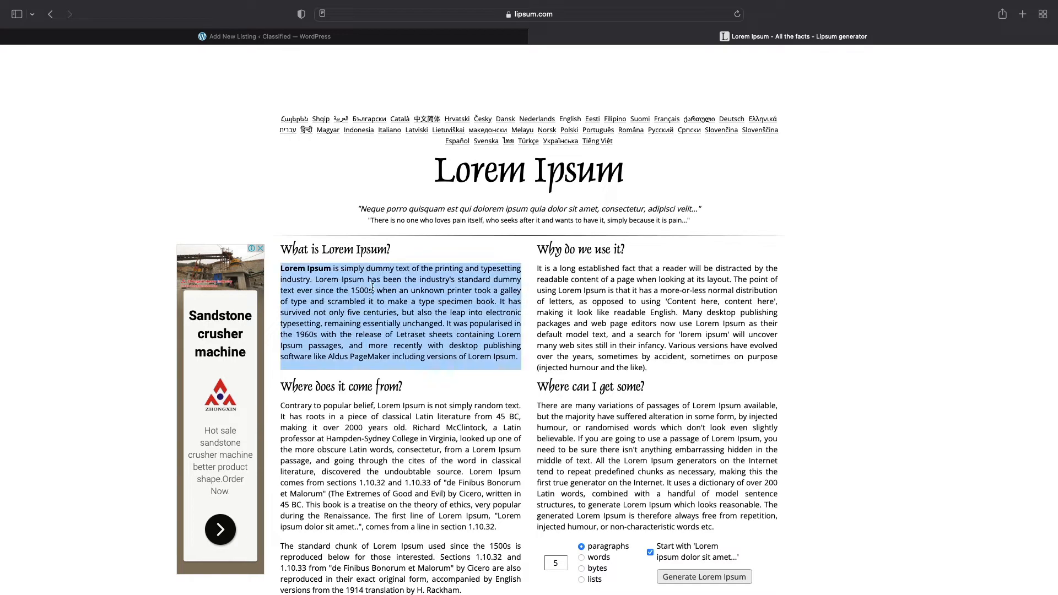
click(321, 40)
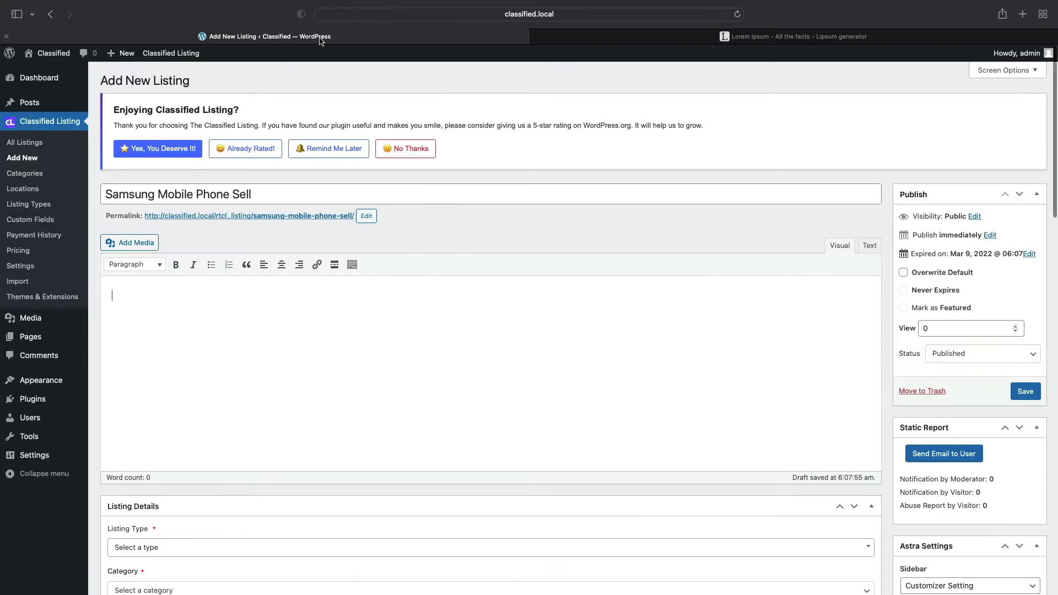
key(super+v)
- Set the listing type to Sell and the category to Mobile Phone
scroll(429, 305, down, 5)
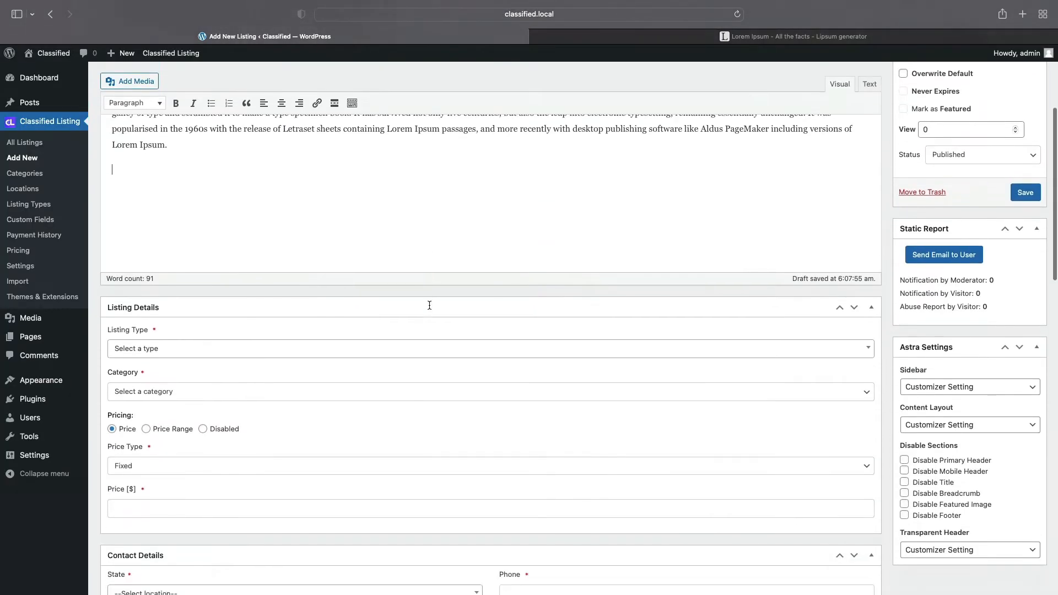
click(203, 324)
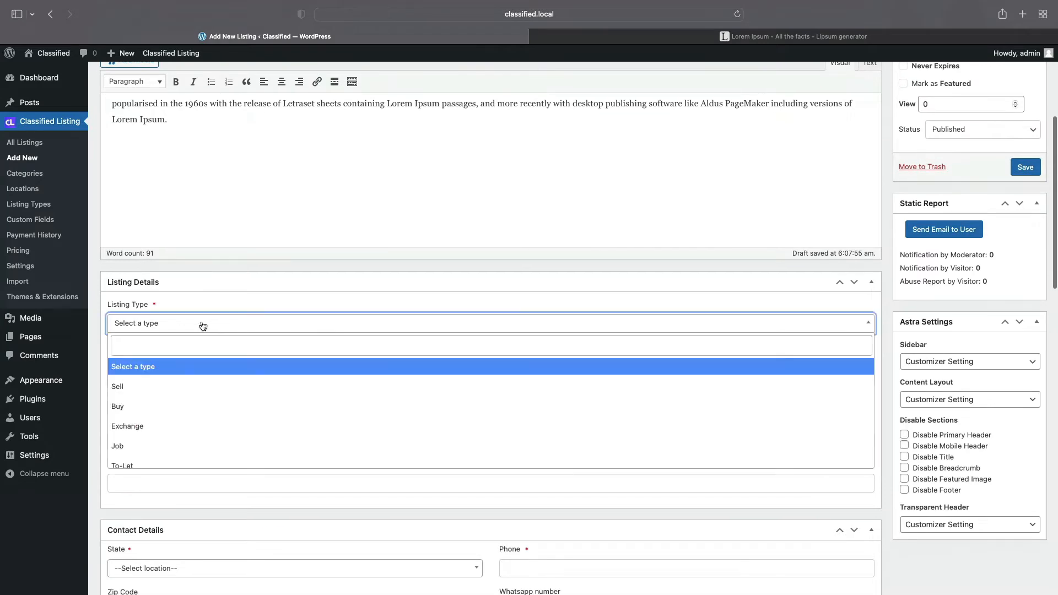
click(128, 386)
scroll(157, 330, down, 3)
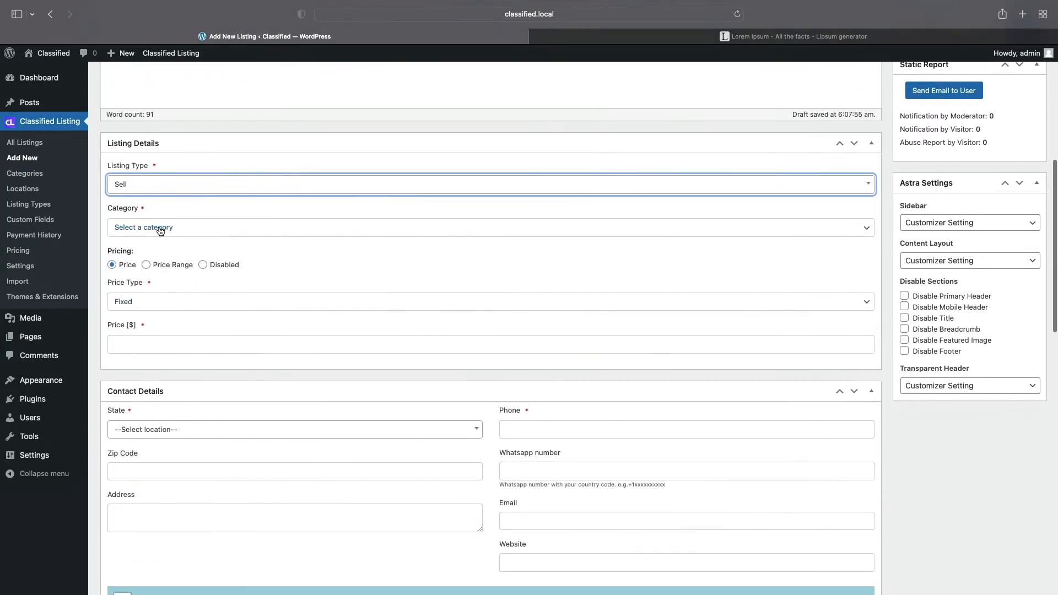
click(159, 231)
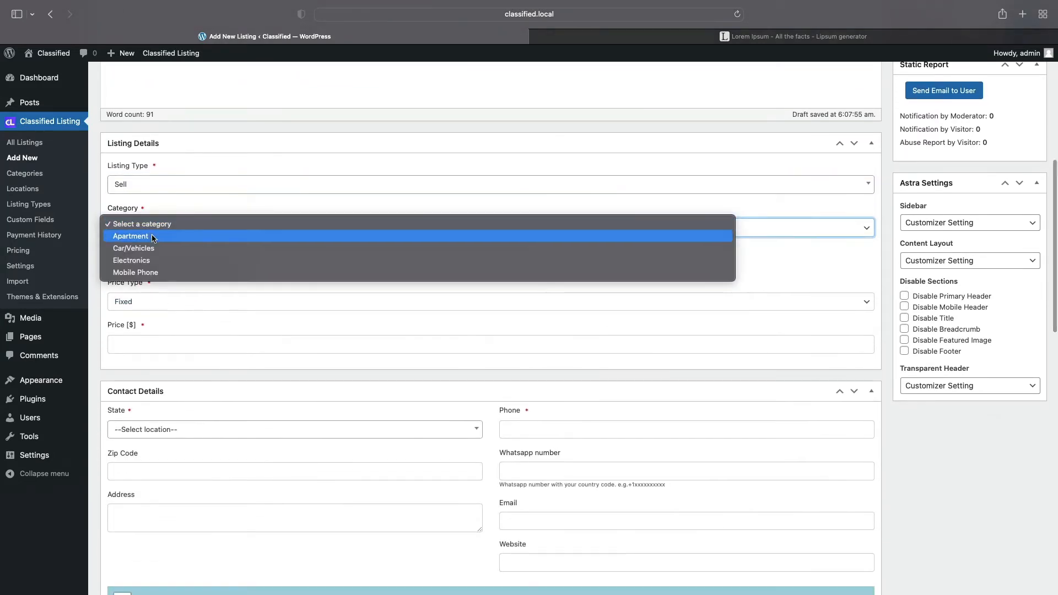
click(131, 272)
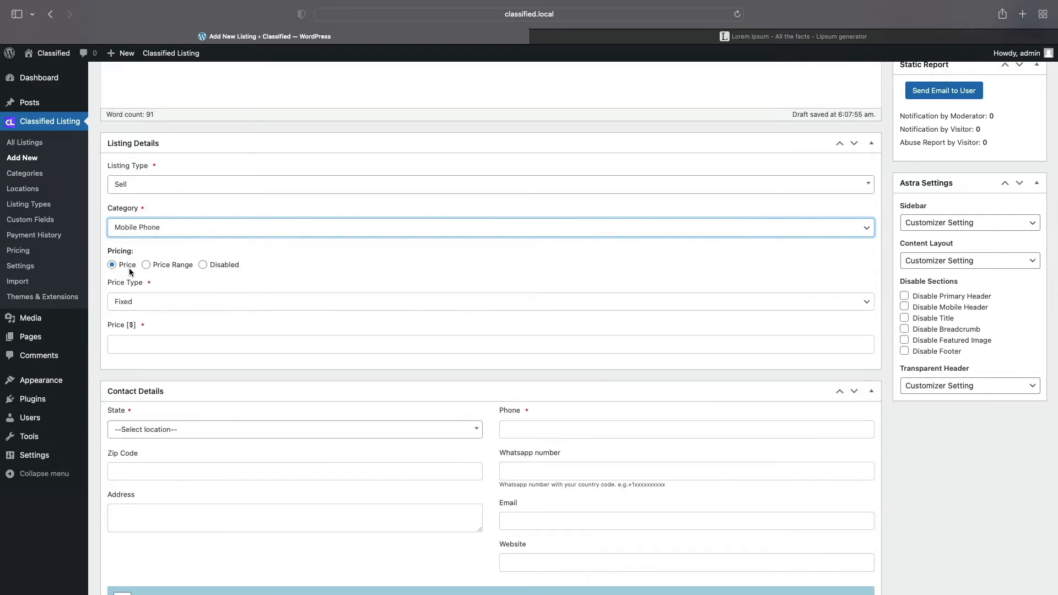
click(145, 341)
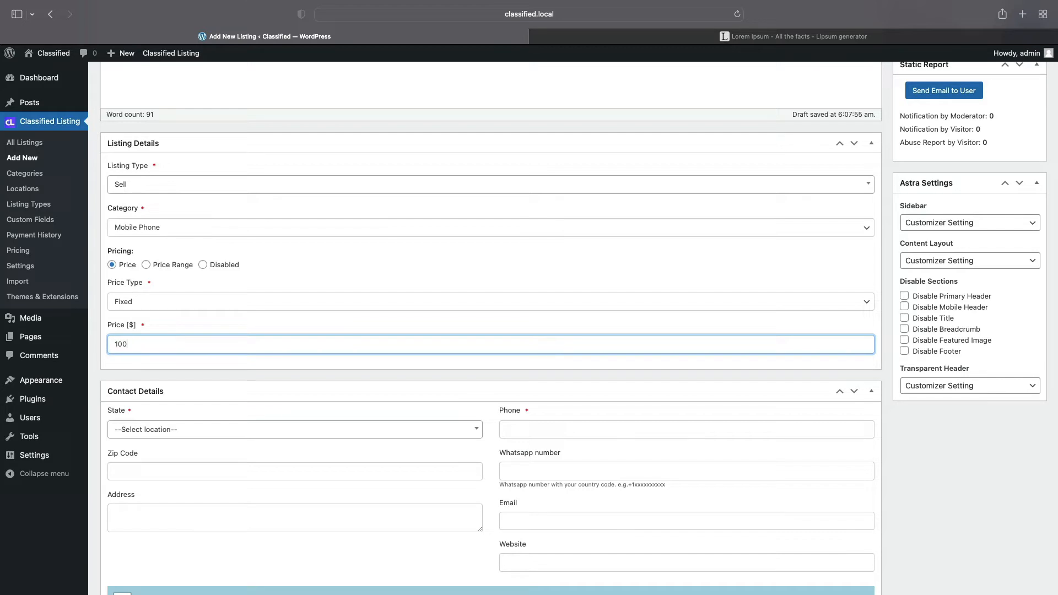
- Set the contact state to Texas and fill in the contact phone number
scroll(267, 355, down, 5)
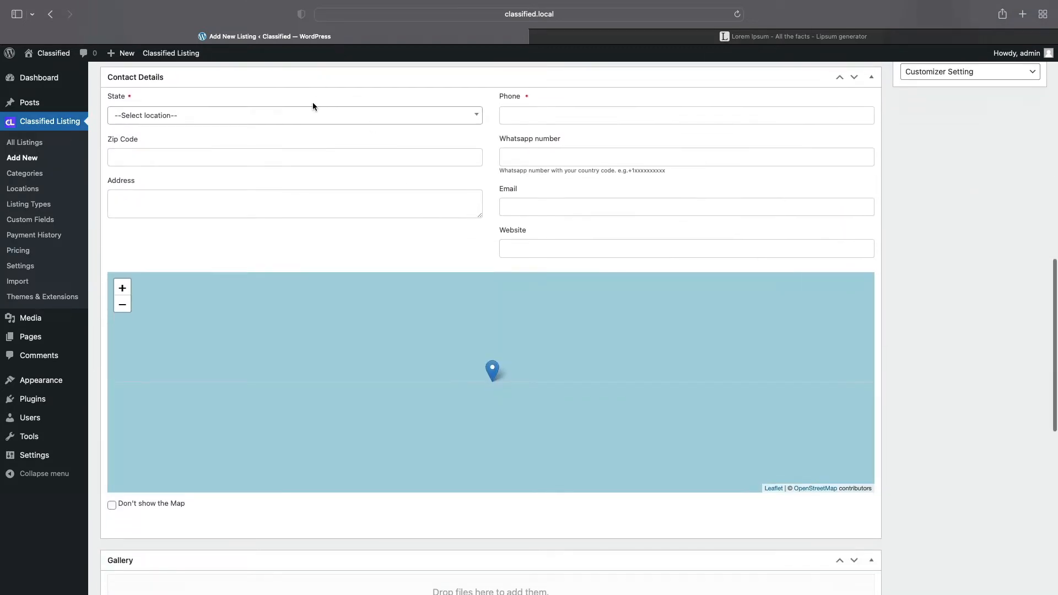
scroll(313, 101, up, 1)
click(277, 164)
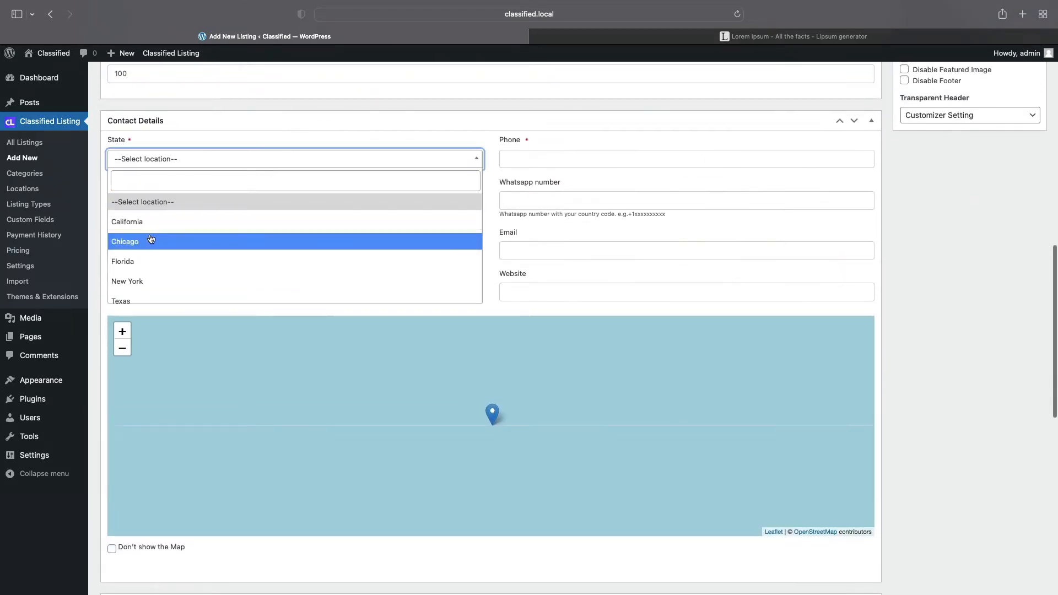
click(131, 299)
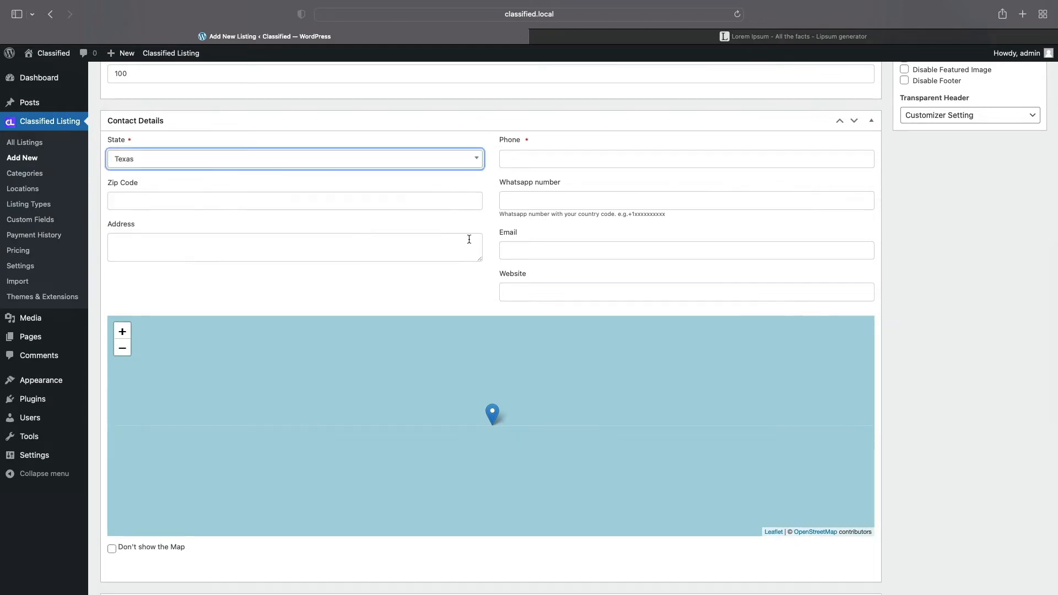
click(347, 163)
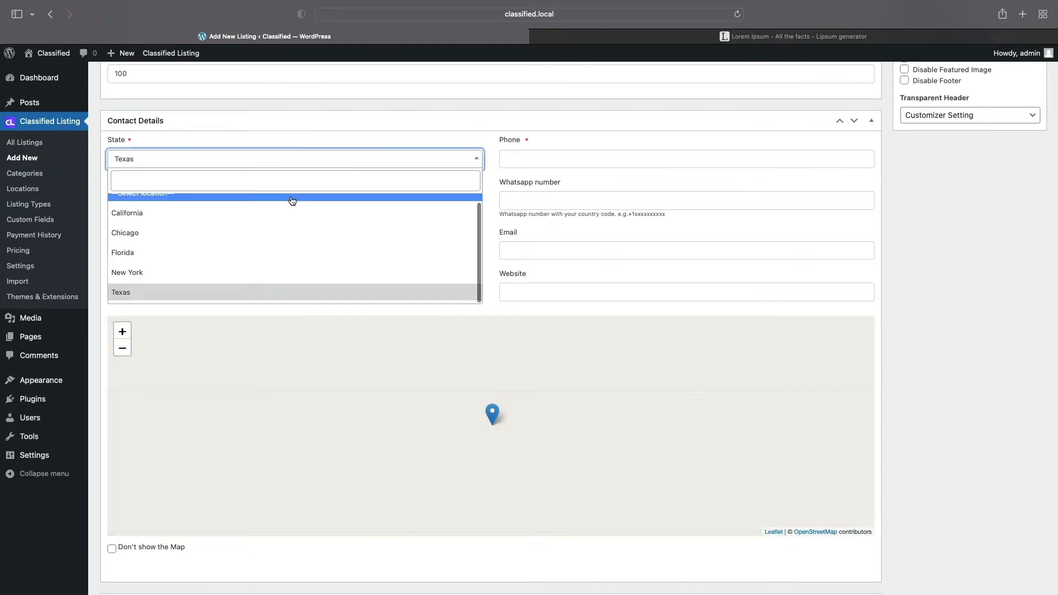
click(550, 159)
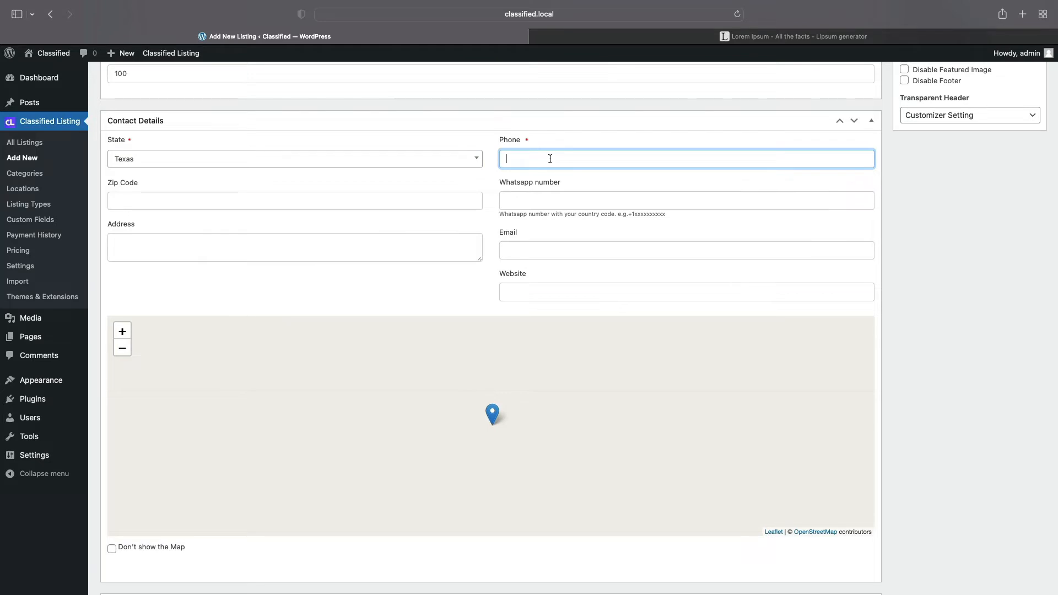
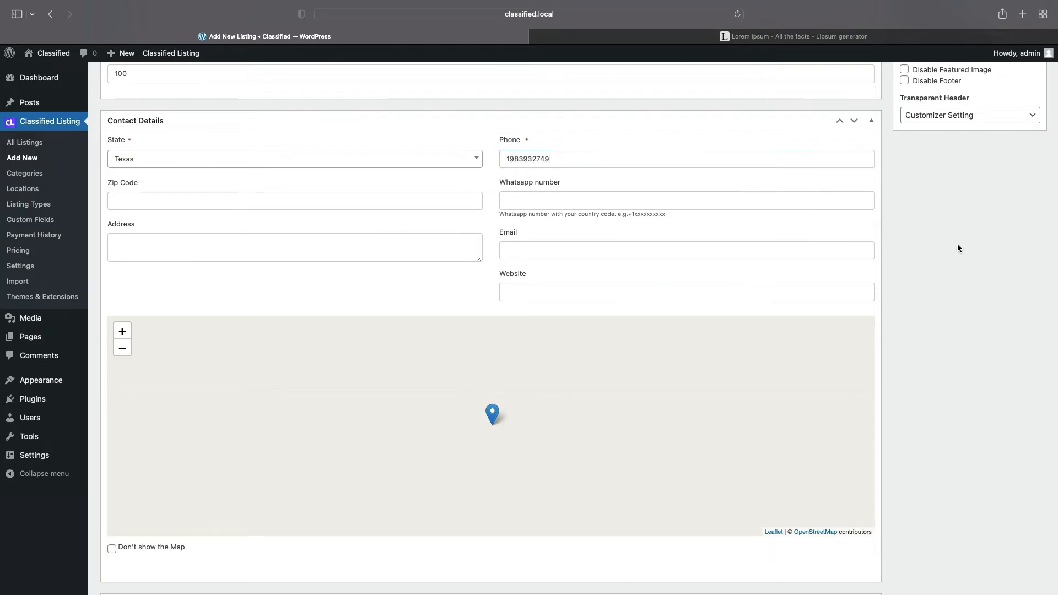
scroll(957, 243, down, 6)
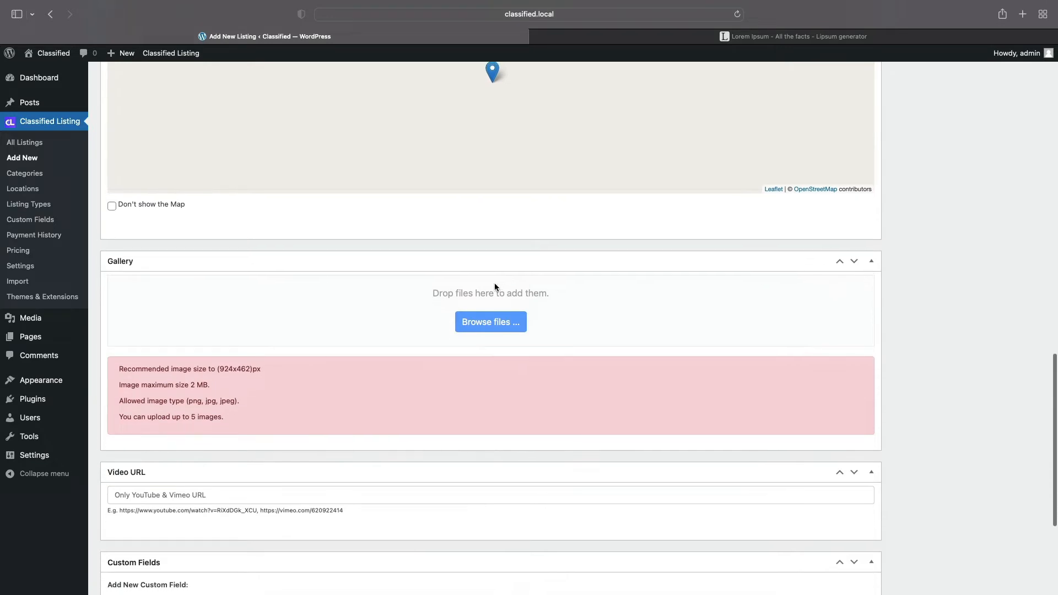
- Upload 4219.jpeg to the listing gallery and save the listing
click(485, 320)
click(547, 248)
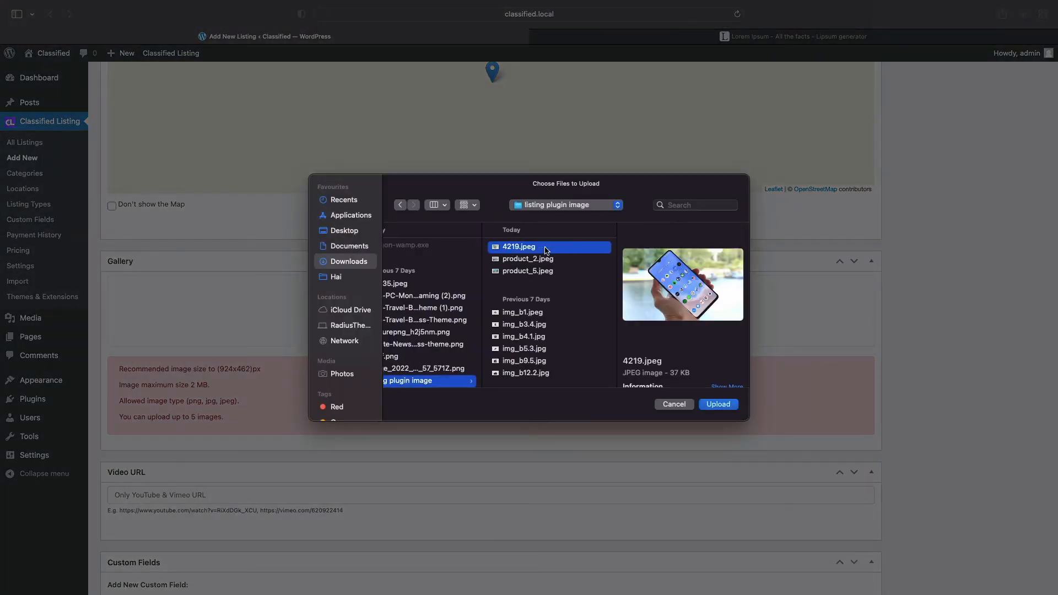
click(710, 403)
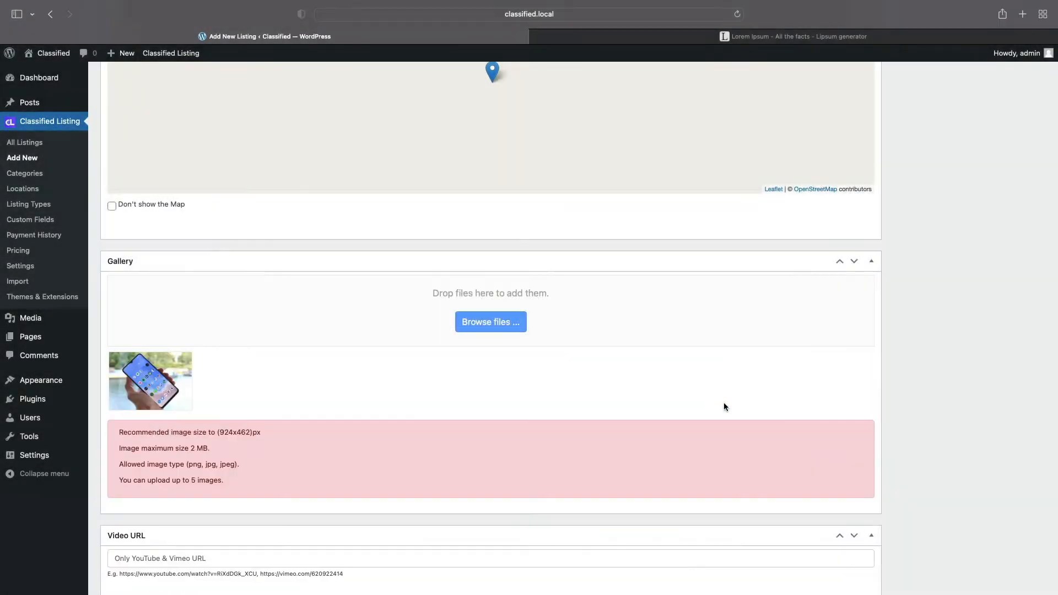
scroll(995, 330, down, 5)
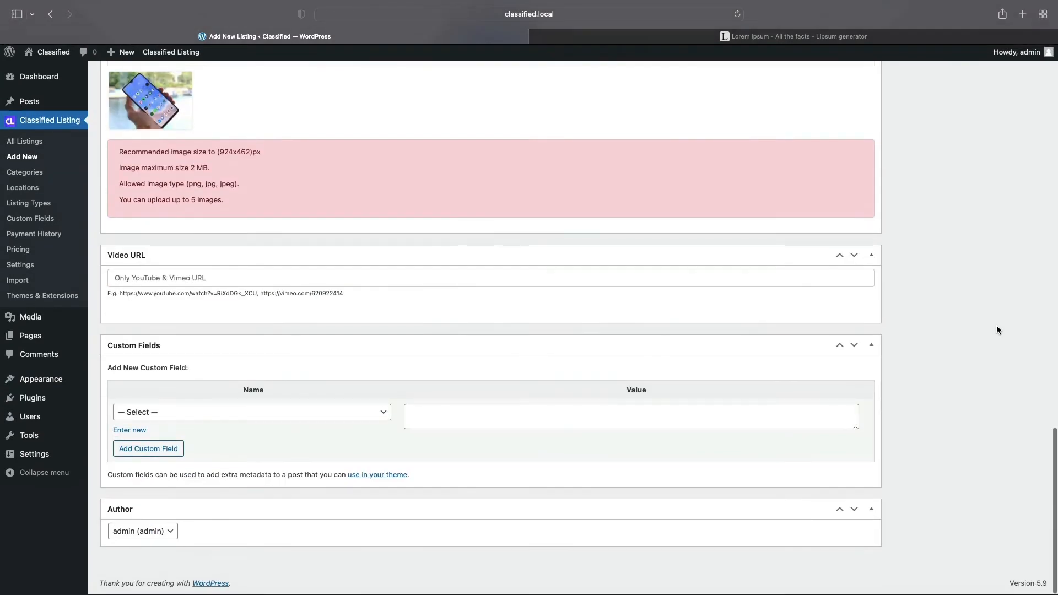
scroll(996, 329, up, 20)
click(1023, 303)
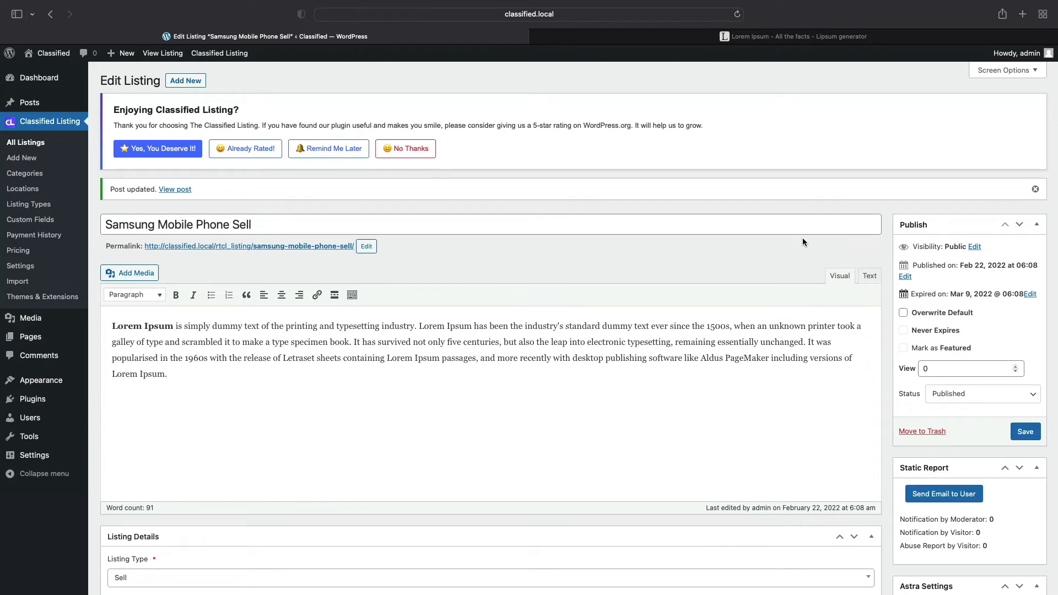
click(23, 143)
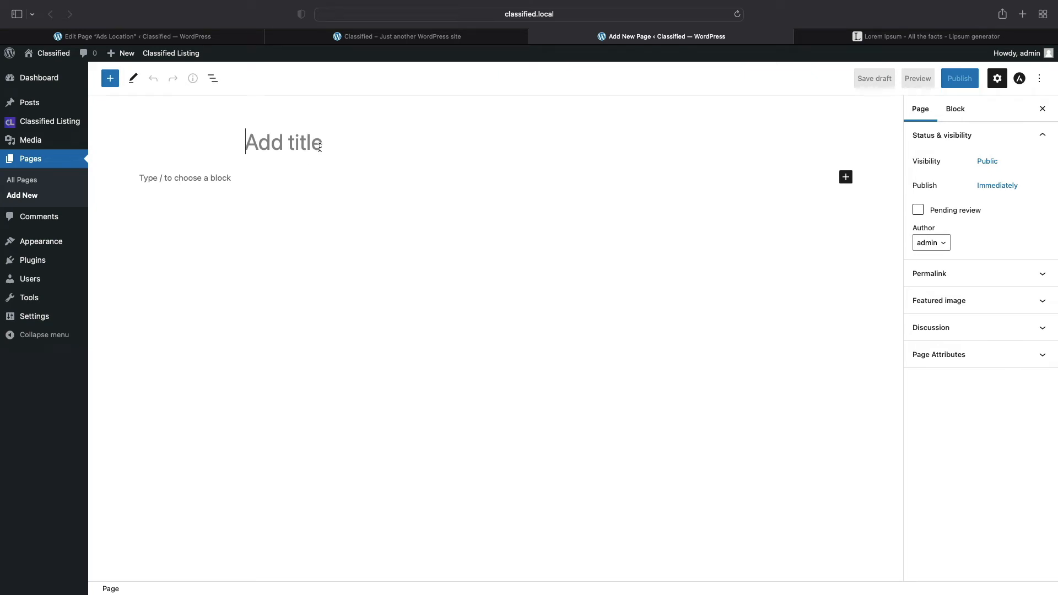
- Title the new page 'All Location' and insert the Classified Listing All Location block
text(All)
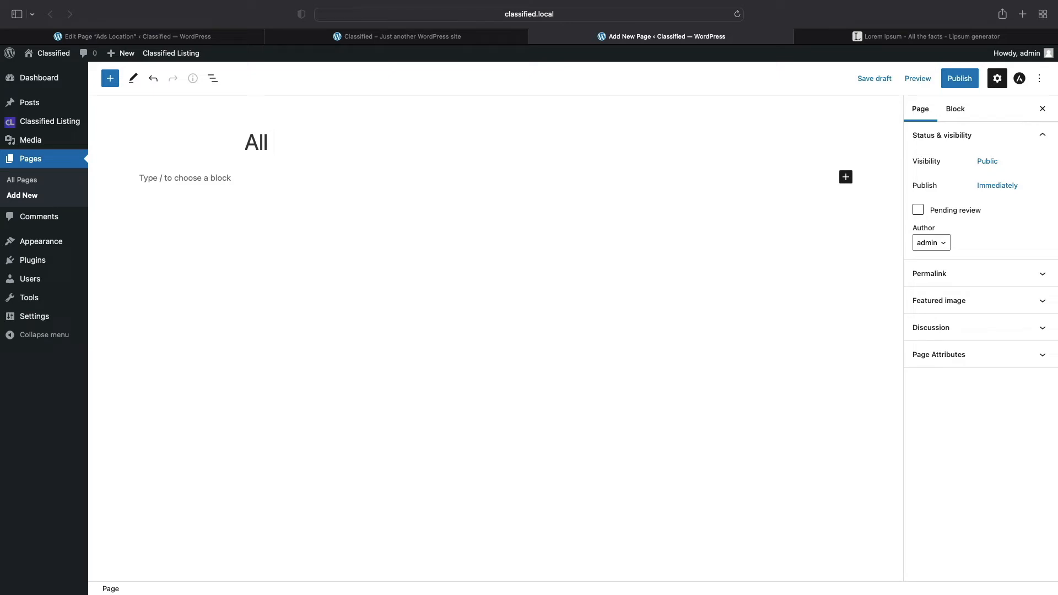
text( Location)
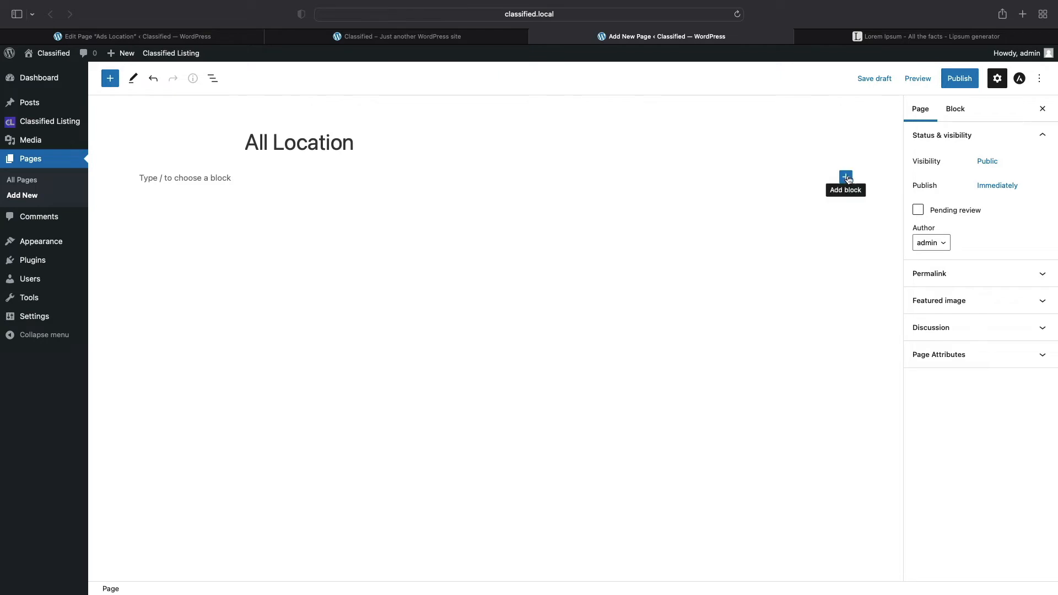
click(846, 177)
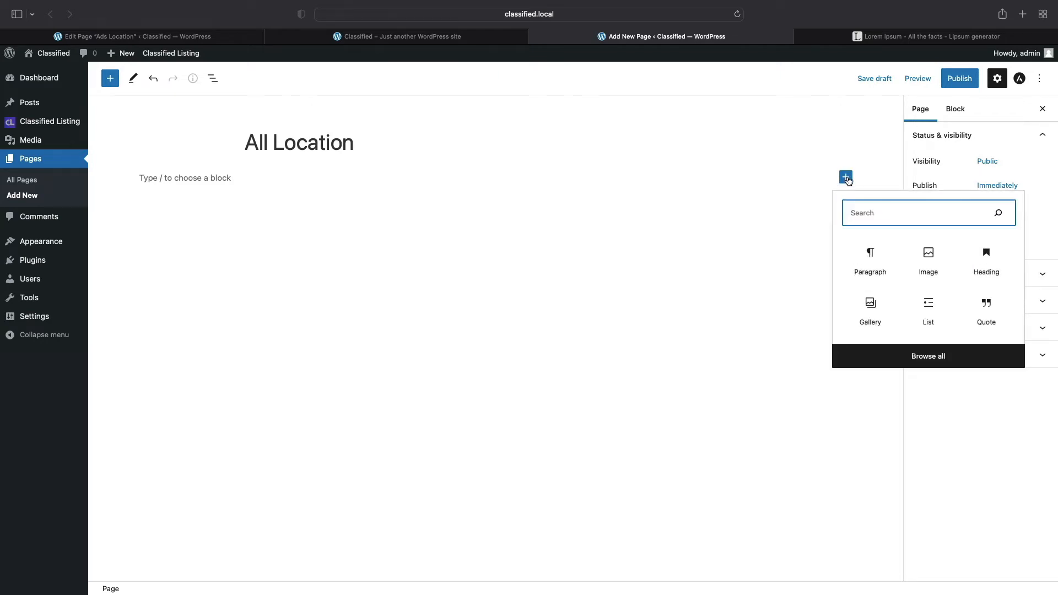
click(938, 357)
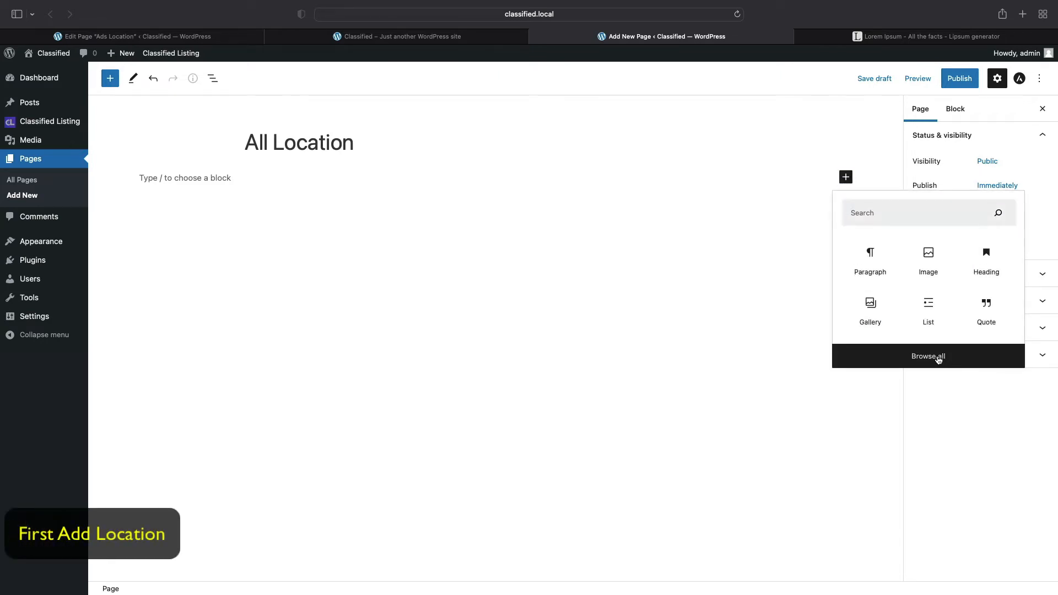
scroll(198, 301, down, 5)
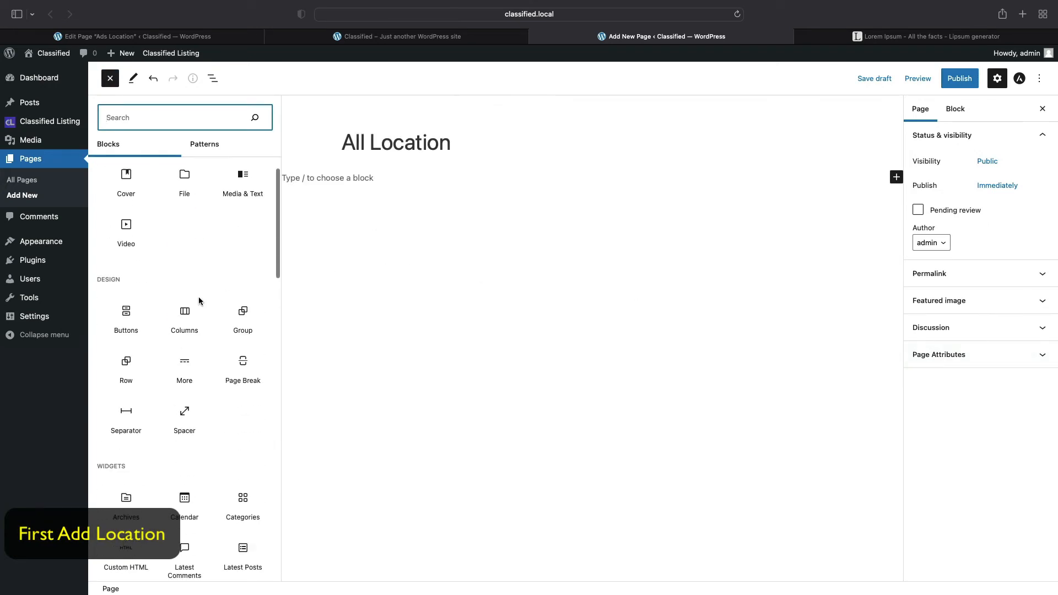
scroll(199, 301, down, 15)
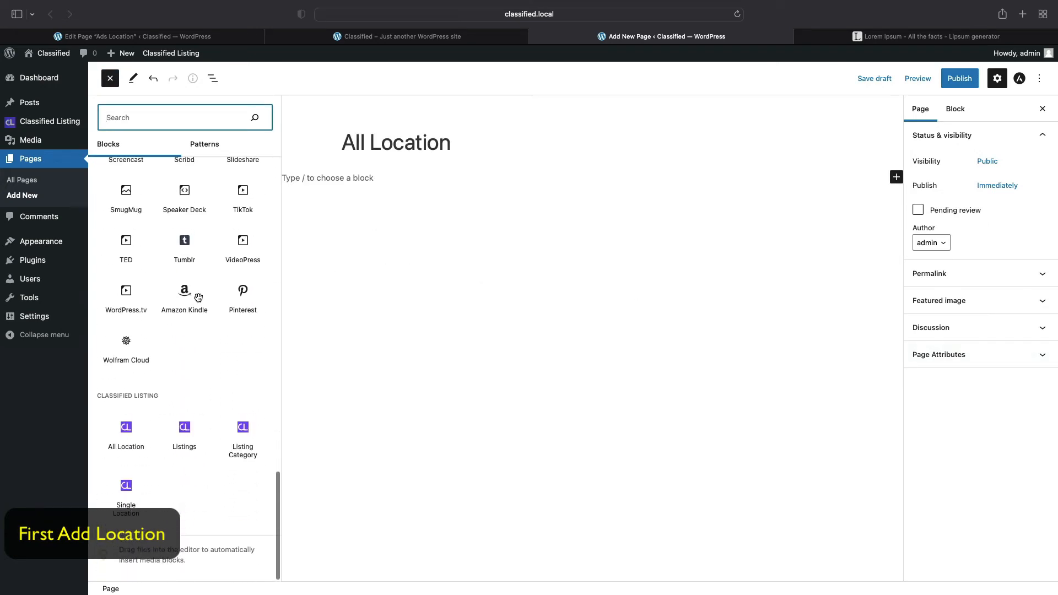
click(117, 439)
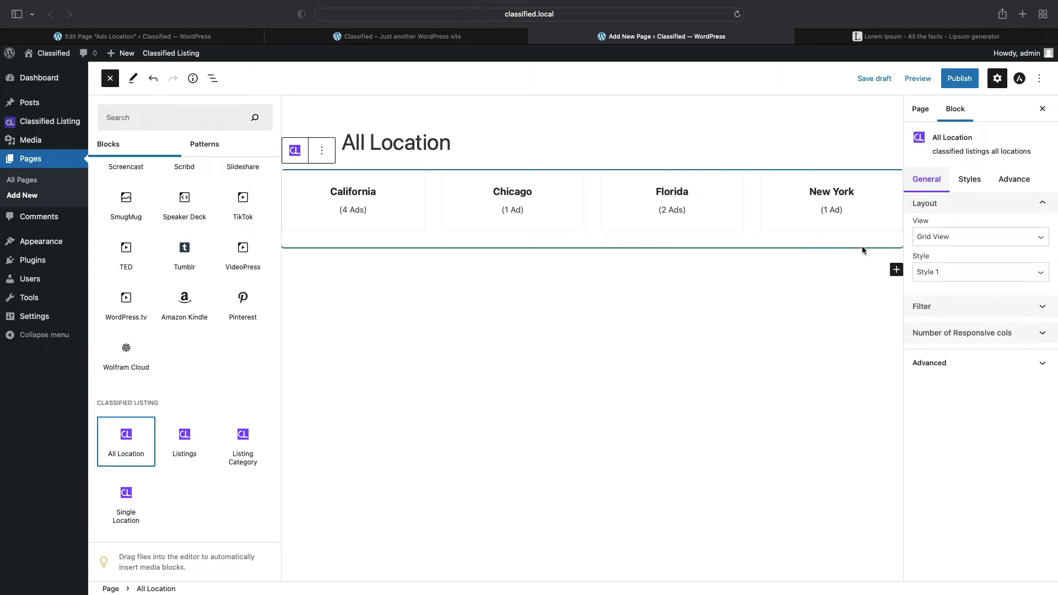
- Insert a 50 px Spacer block below the location grid, followed by an empty paragraph
click(891, 269)
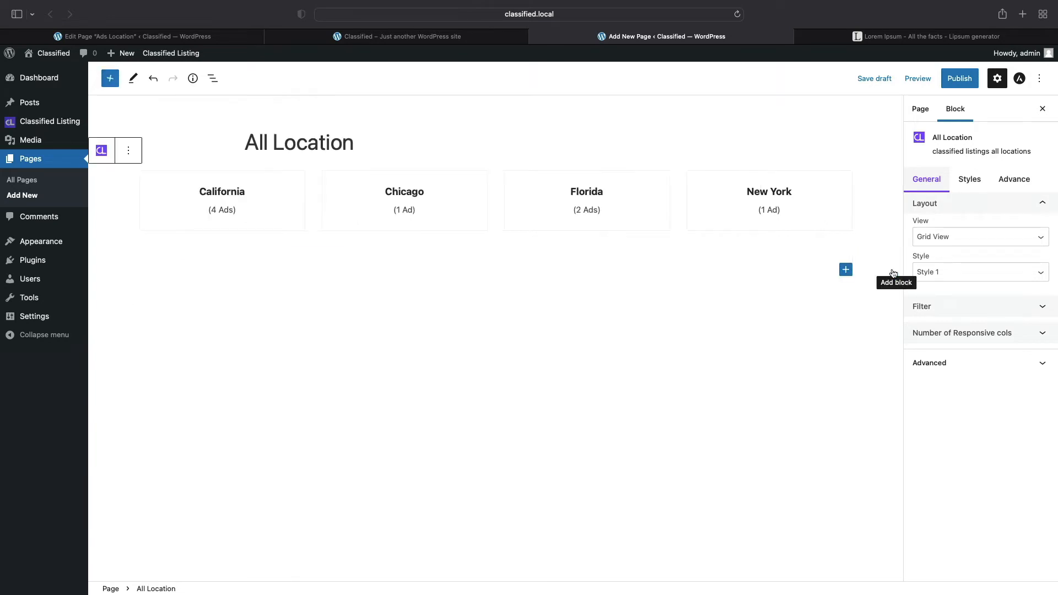
click(840, 270)
text(s)
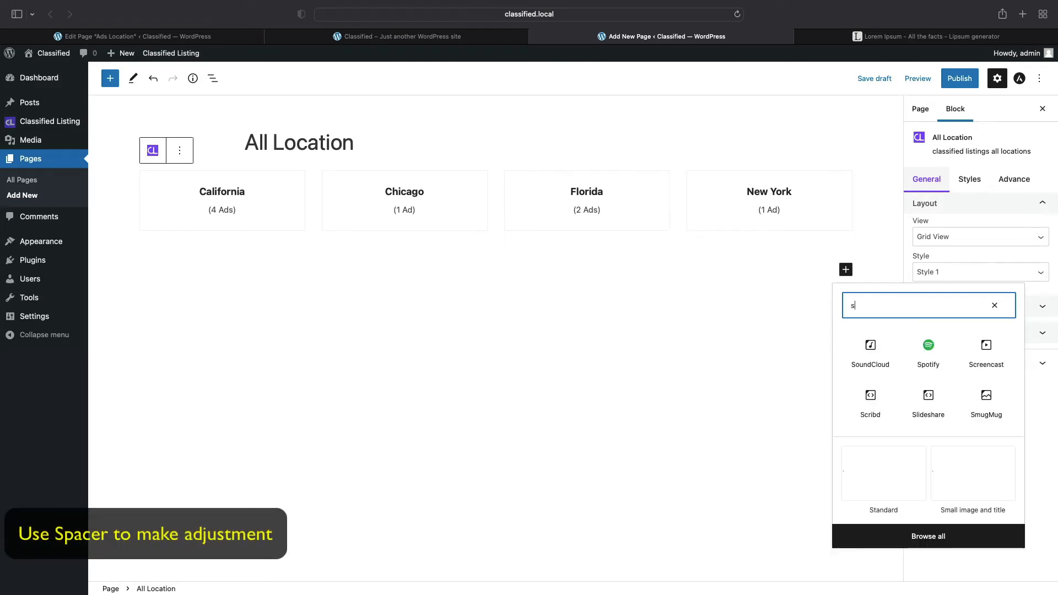
text(p)
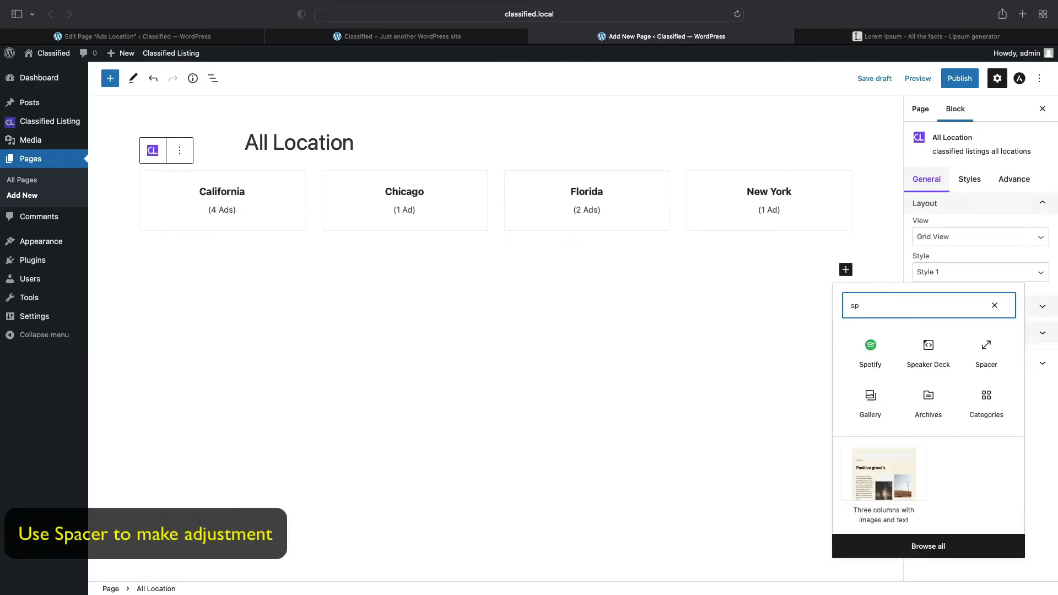
click(991, 346)
click(991, 345)
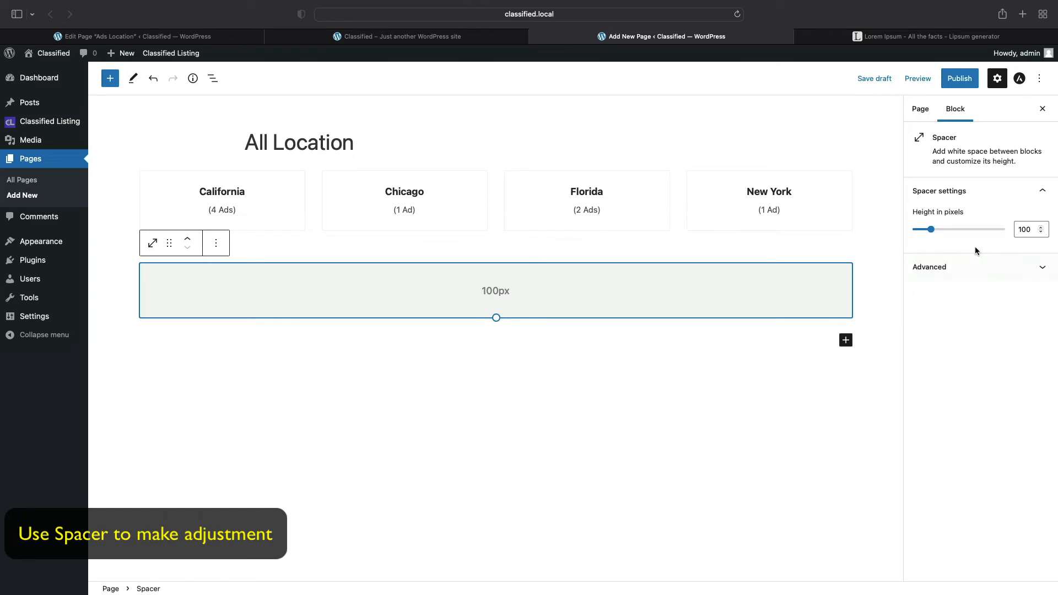
double_click(1025, 229)
text(5)
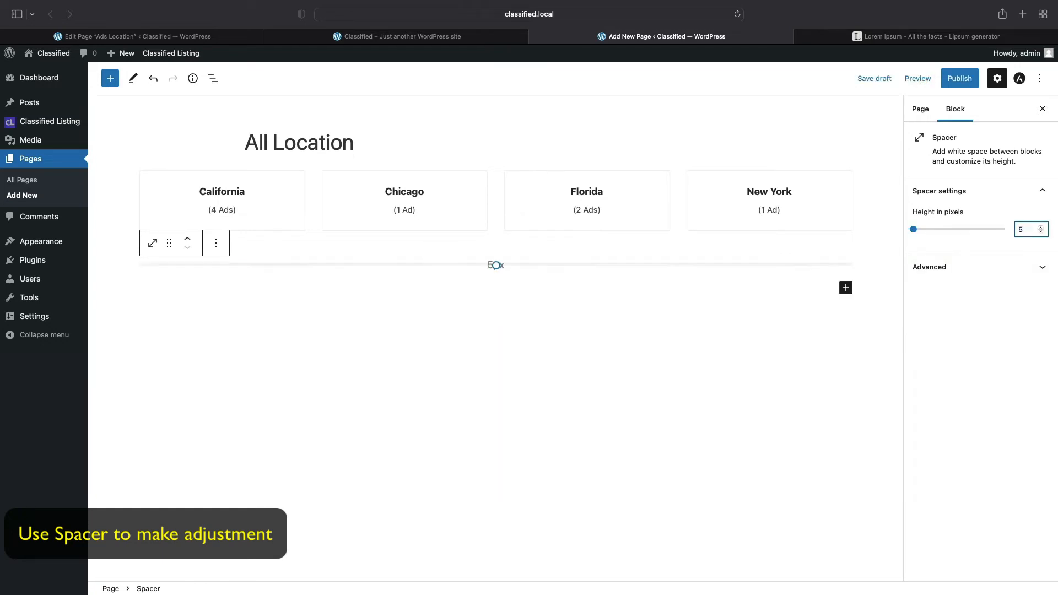
text(0)
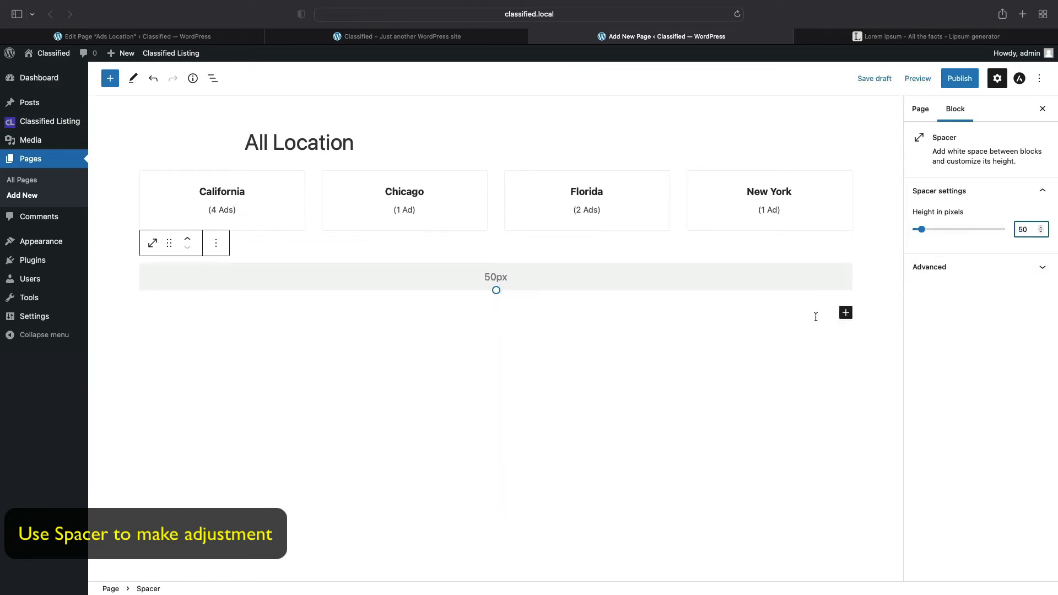
click(815, 317)
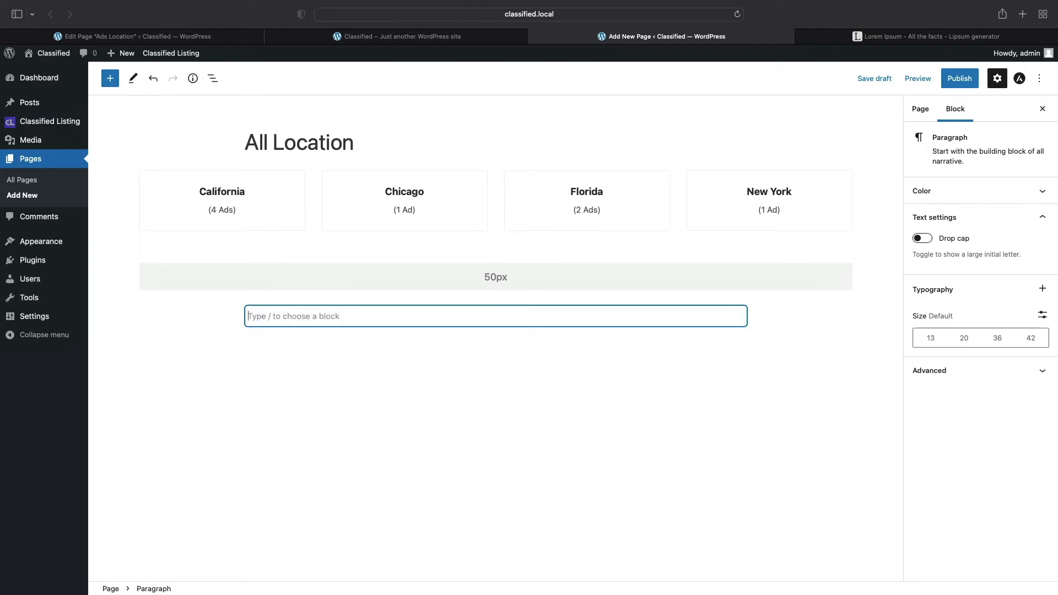
- Type 'Ads Categories' and turn the paragraph into a heading
text(Ads Categor)
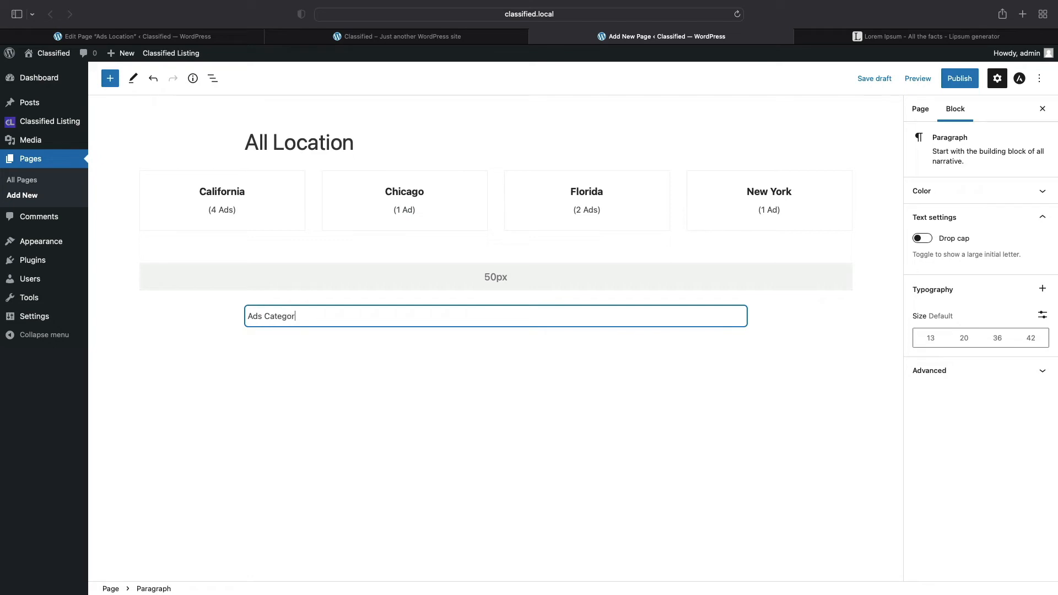
text(ies)
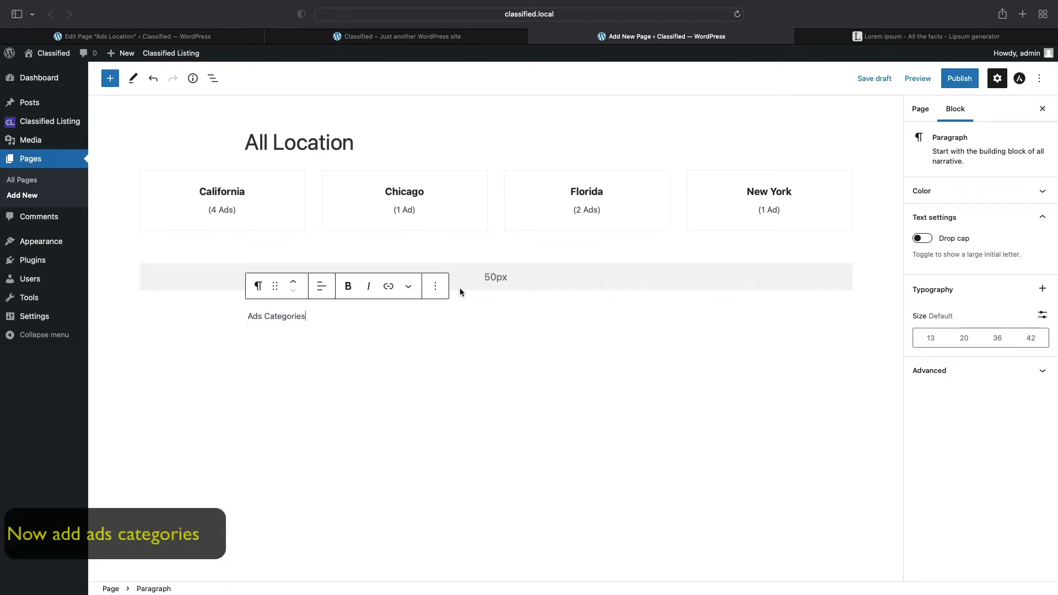
click(260, 289)
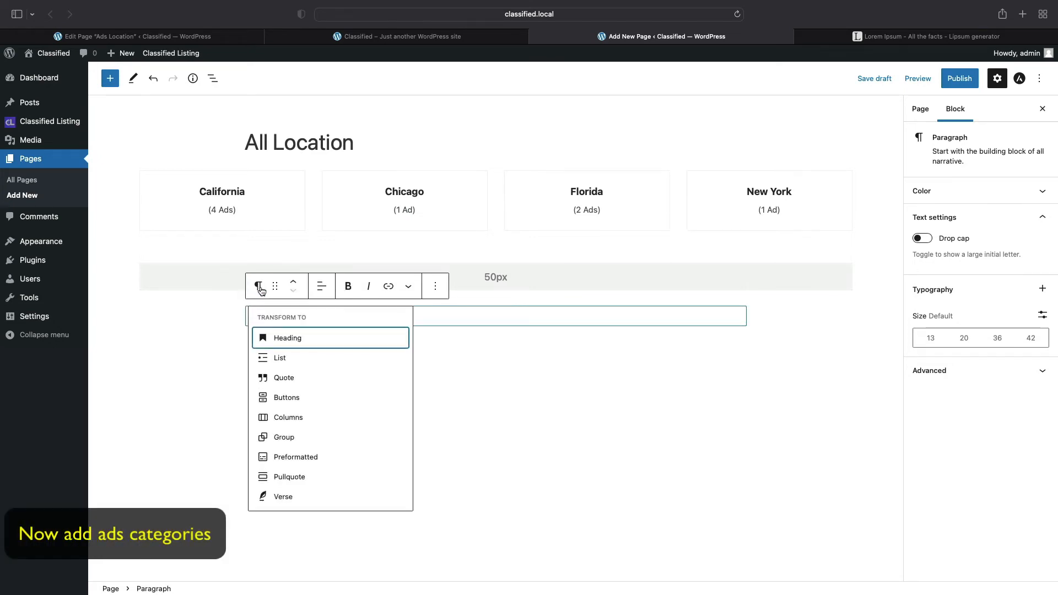
click(284, 337)
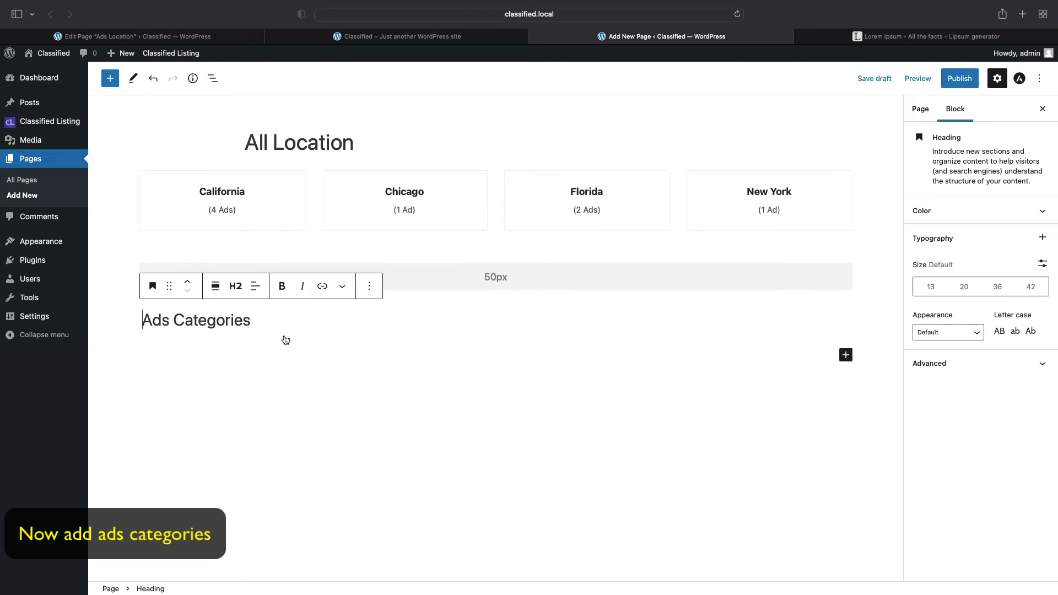
- Insert a Listing Category block below the heading, showing Apartment, Car/Vehicles, Electronics and Mobile Phone
click(845, 355)
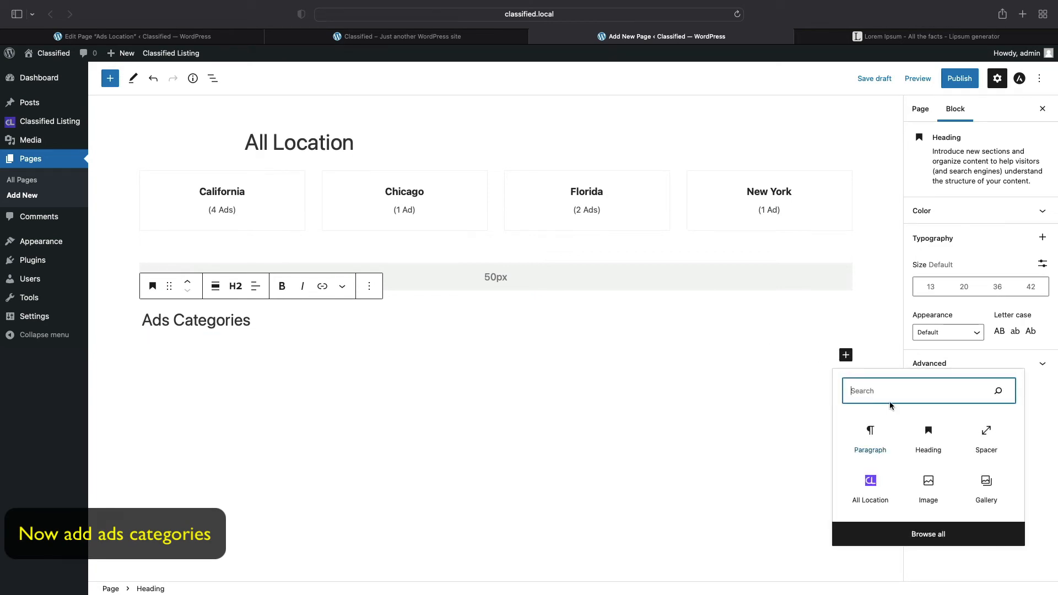
click(928, 534)
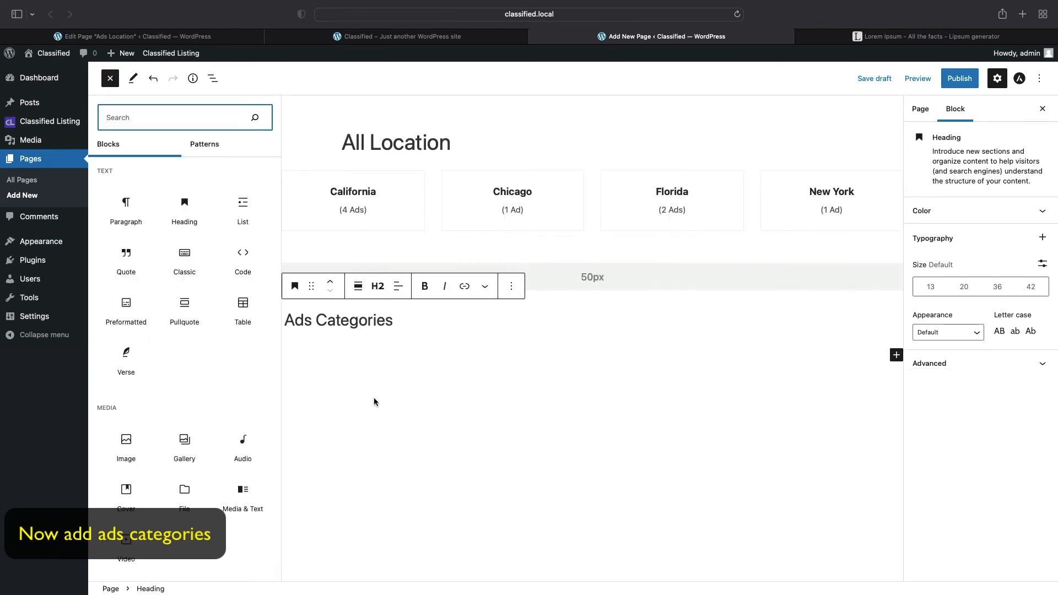
scroll(201, 393, down, 20)
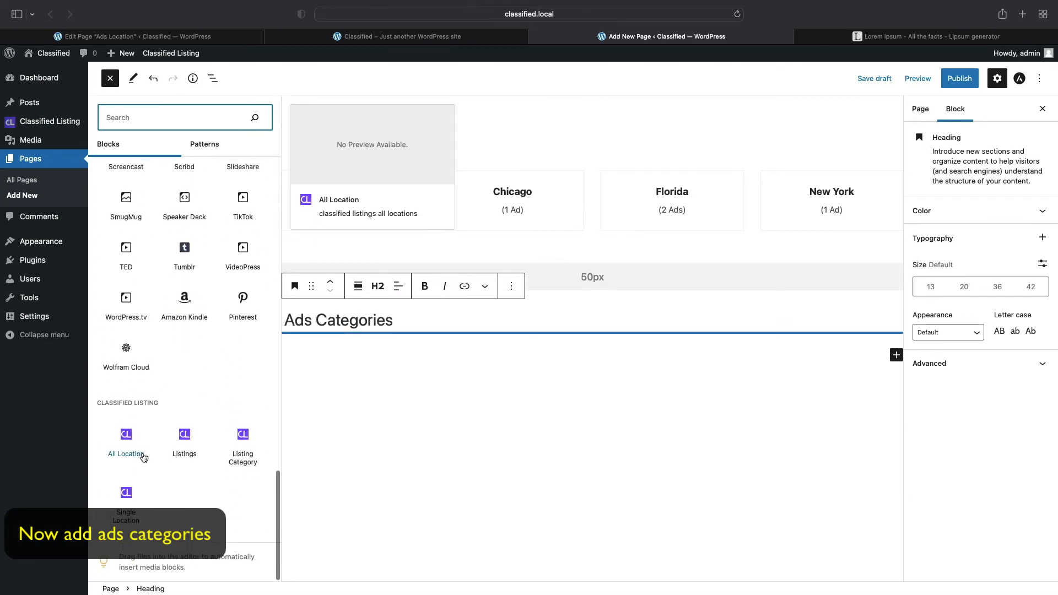
mouse_move(130, 493)
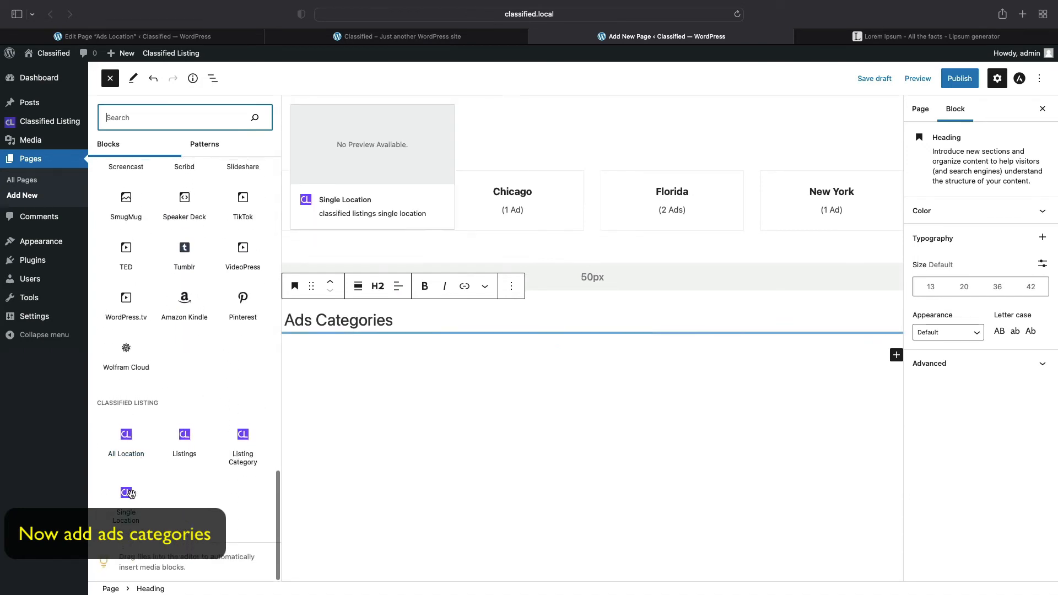
click(242, 446)
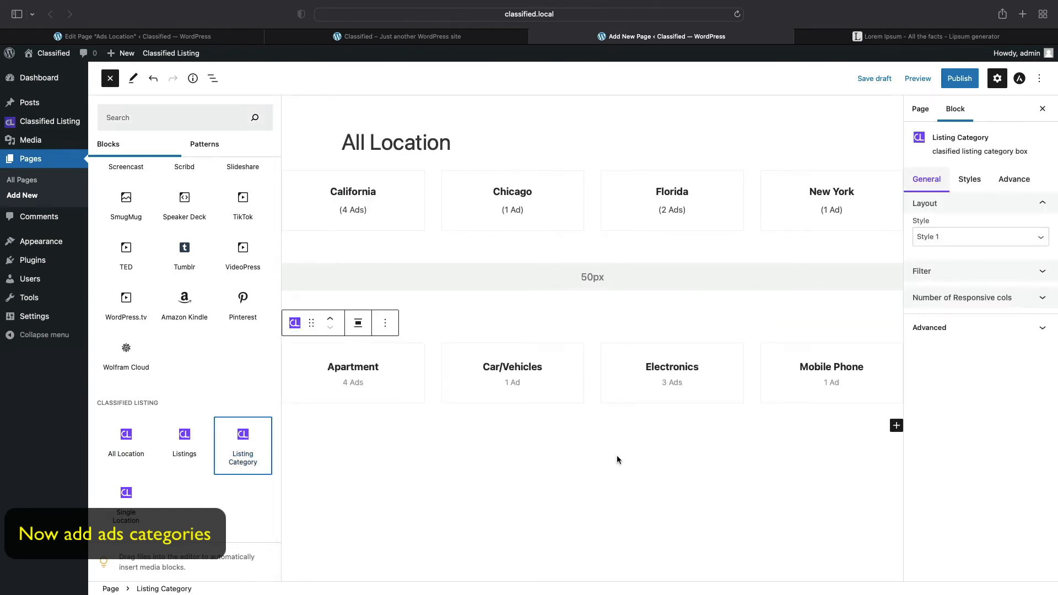
click(600, 454)
- Add a 50px spacer below the category grid, followed by an empty paragraph
click(600, 454)
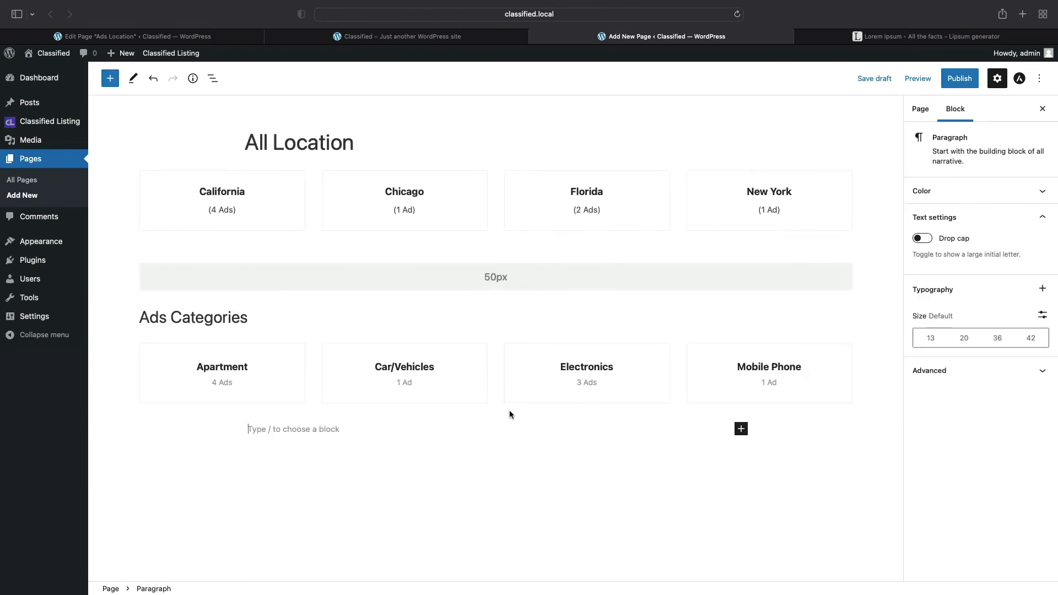
click(741, 429)
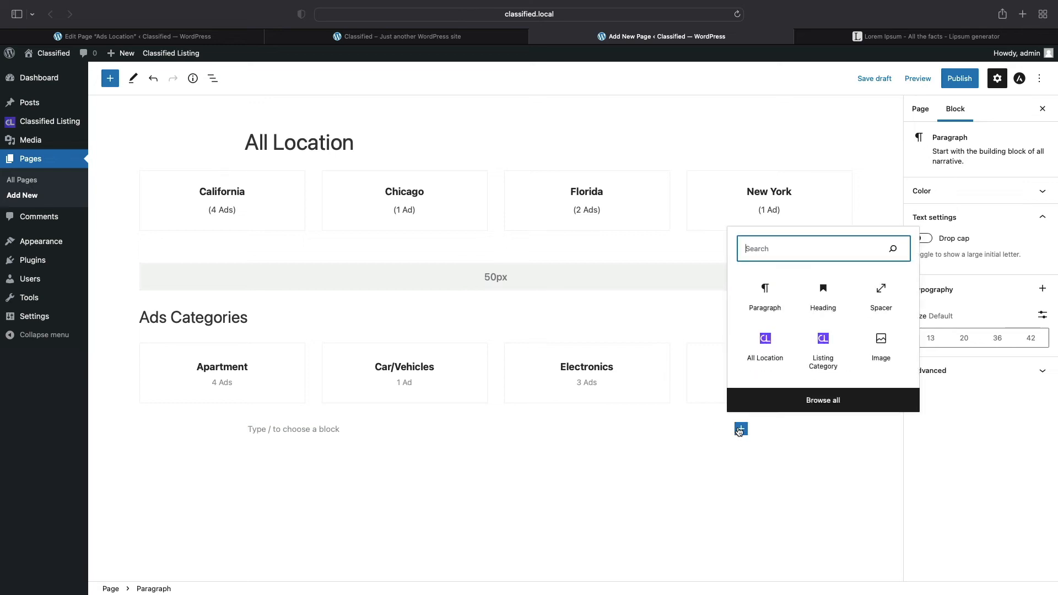
click(881, 298)
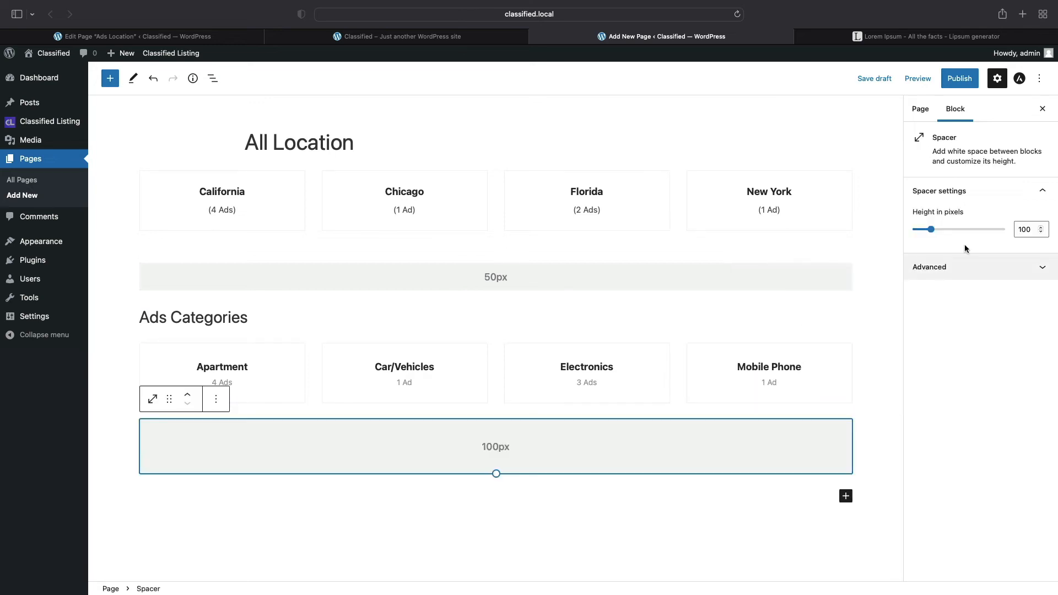
double_click(1024, 228)
text(50)
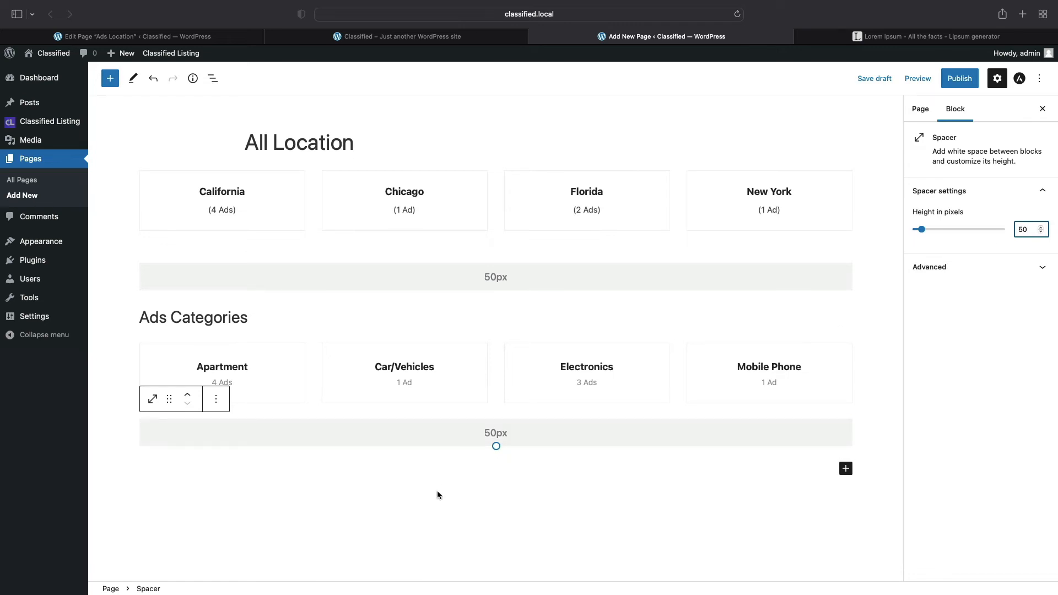
click(694, 468)
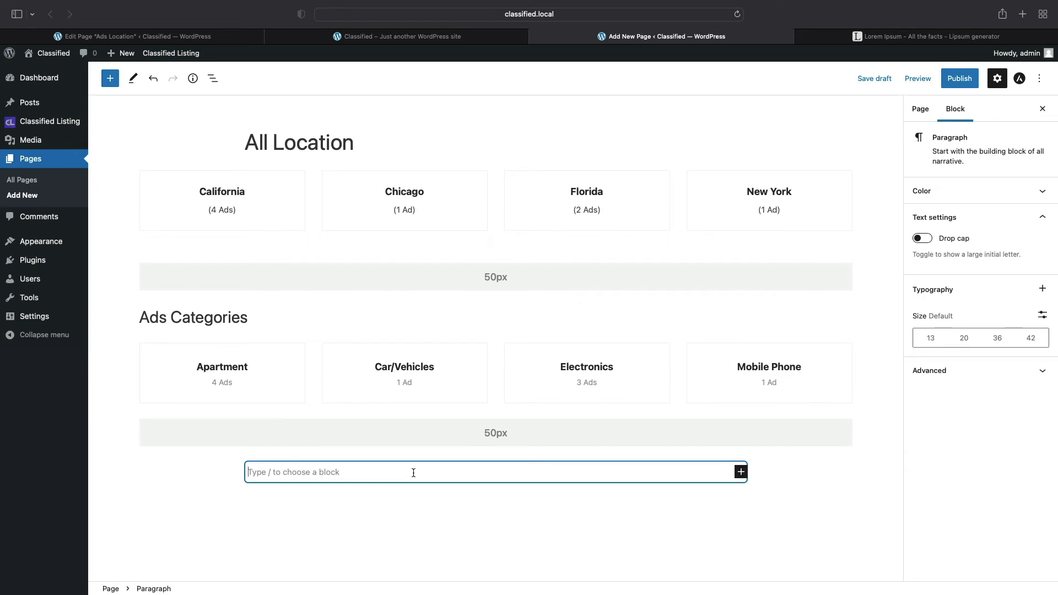
- Write 'All Ads' in the new paragraph and convert it to a heading
text(Al)
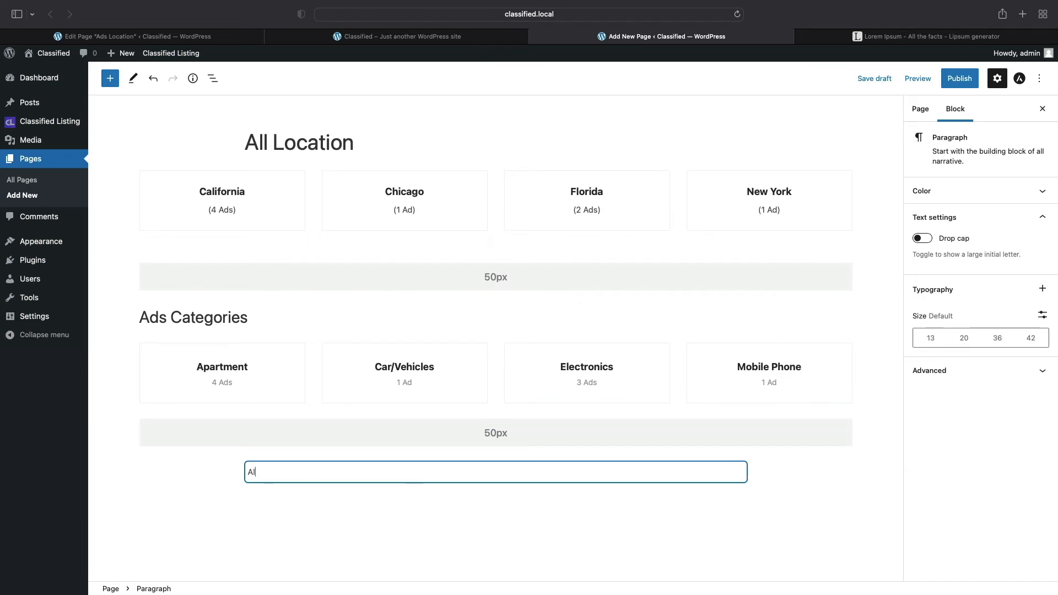
text(l Ads)
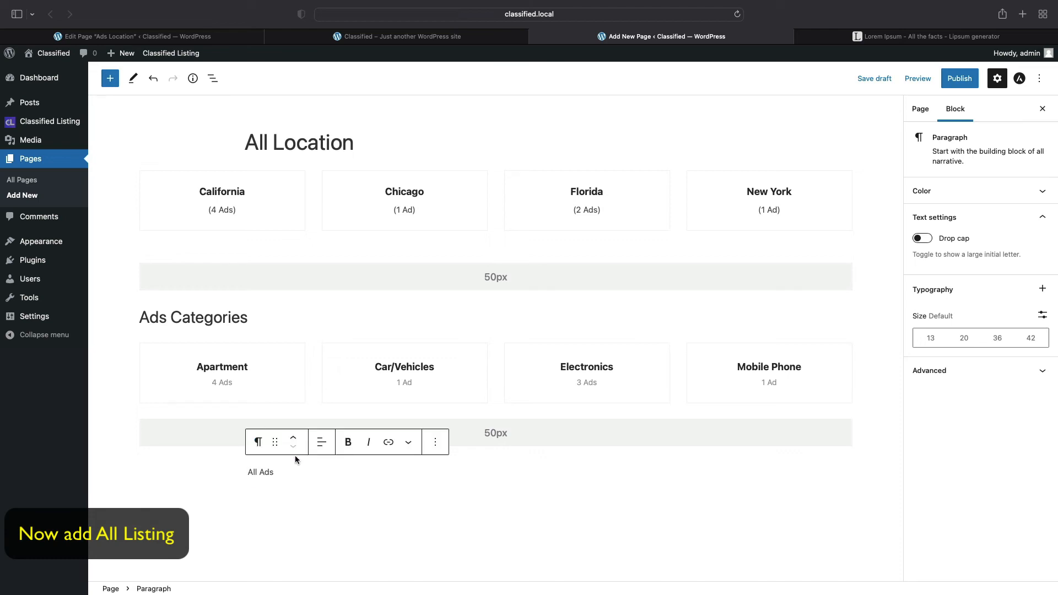
click(257, 442)
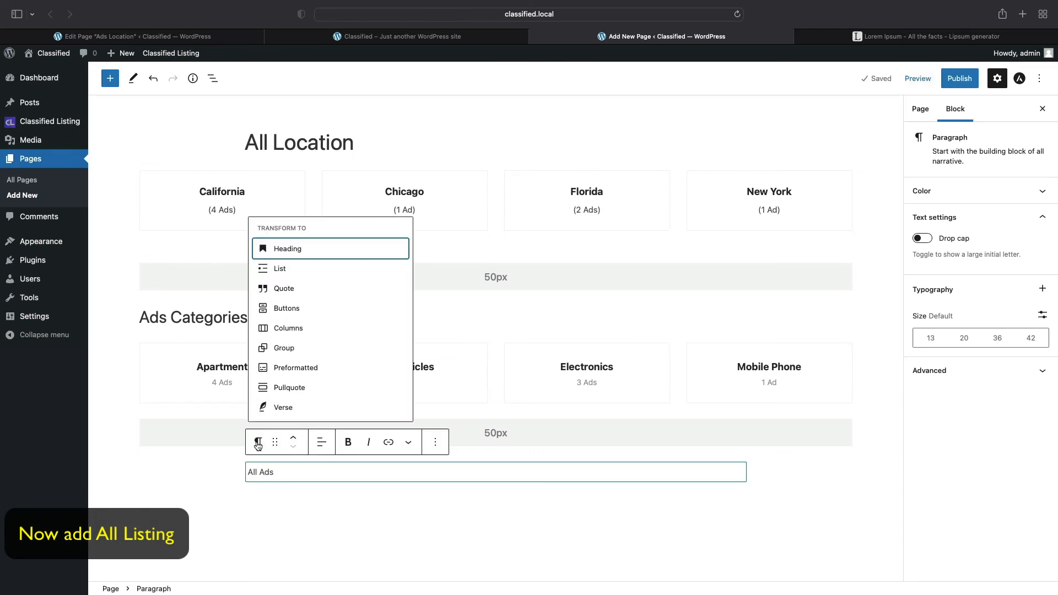
click(293, 251)
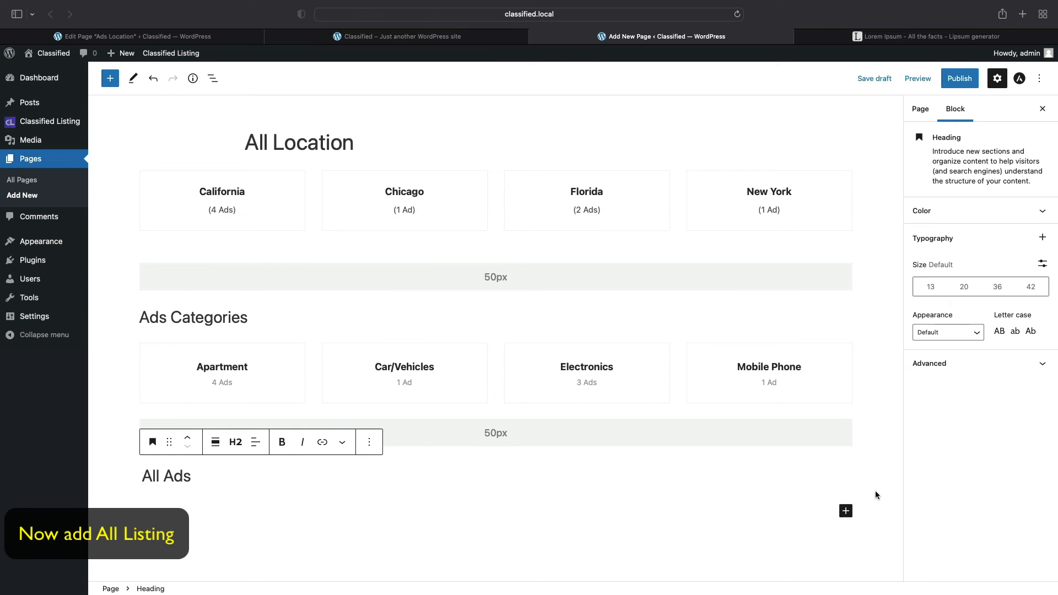
click(845, 511)
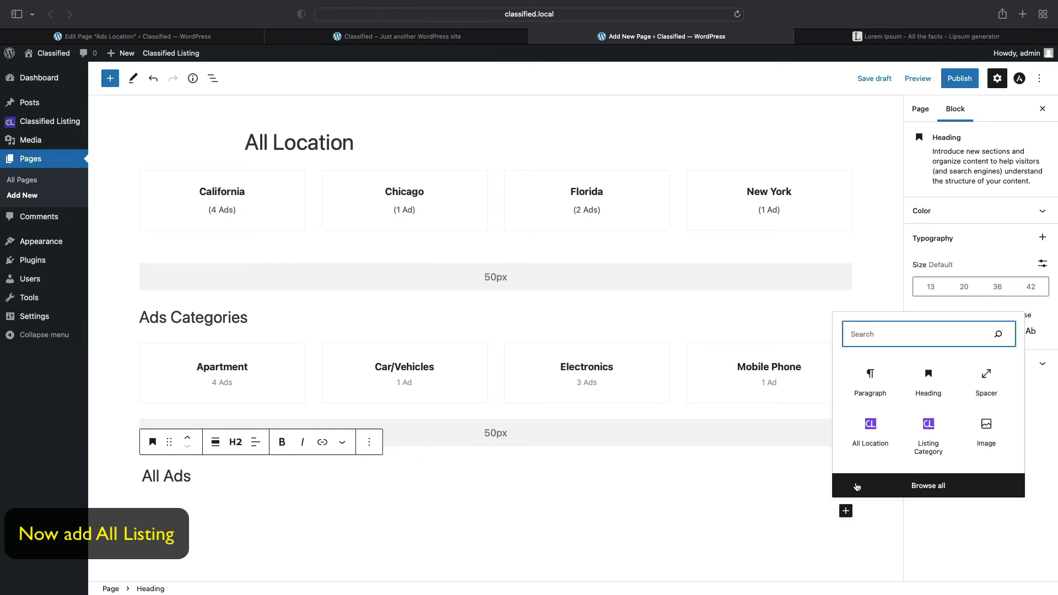
- Insert the Classified Listing 'Listings' block under All Ads, showing ads like Samsung Mobile Phone Sell
click(918, 487)
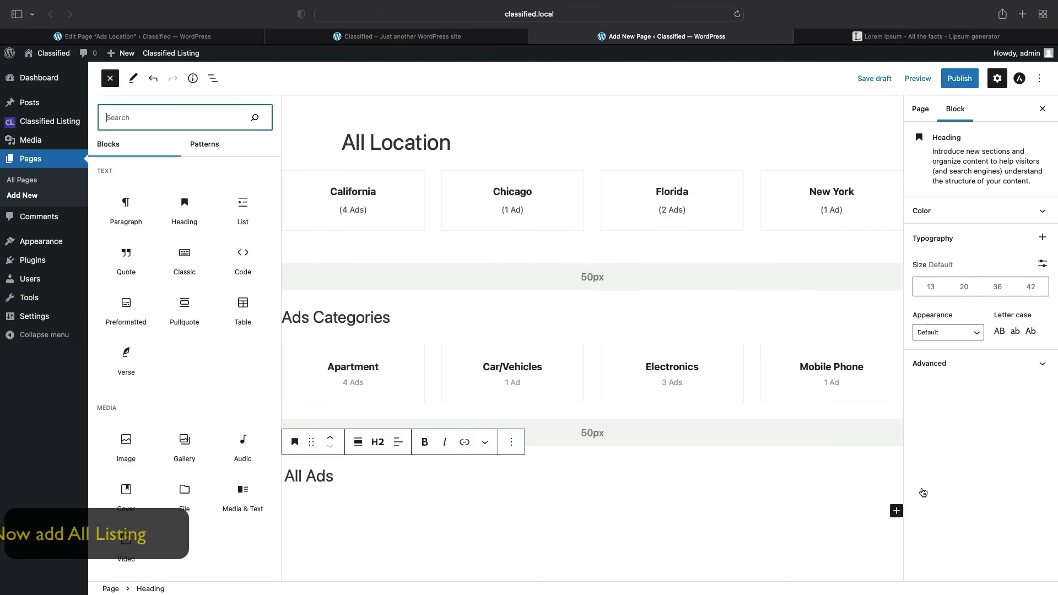
scroll(138, 485, down, 20)
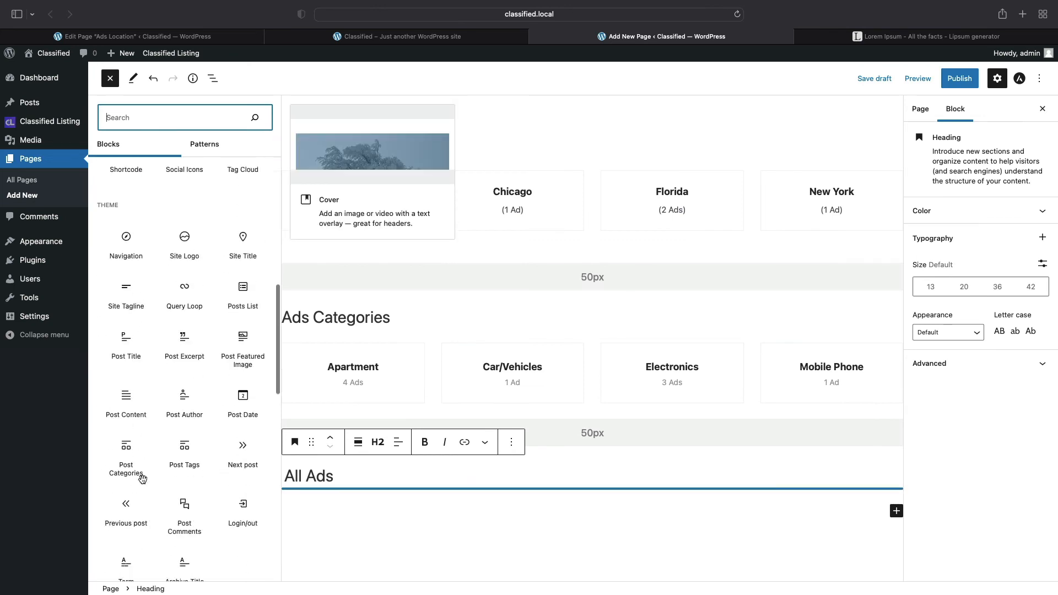
scroll(142, 479, down, 2)
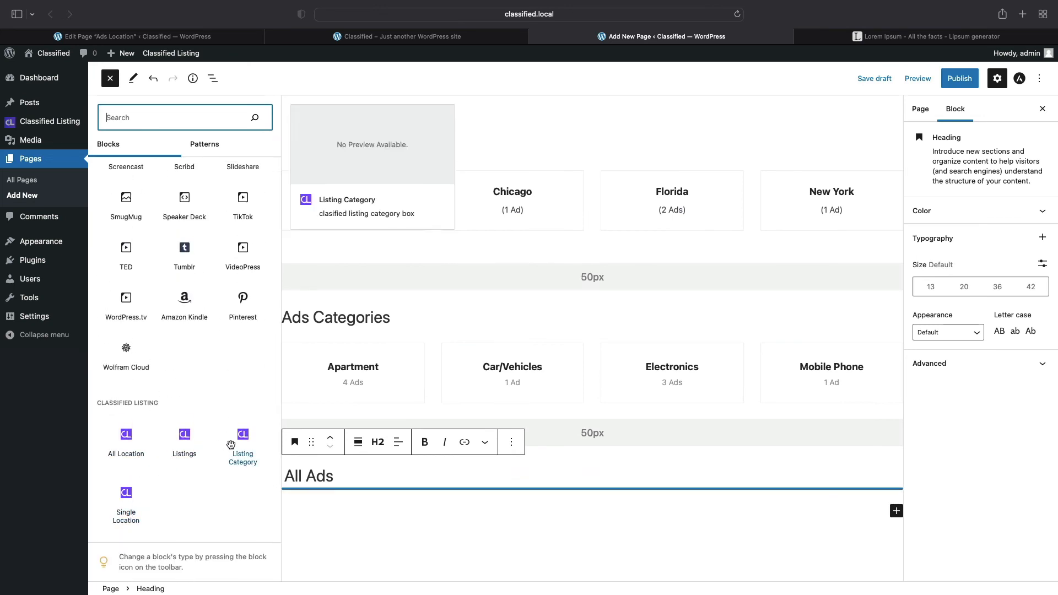
click(185, 441)
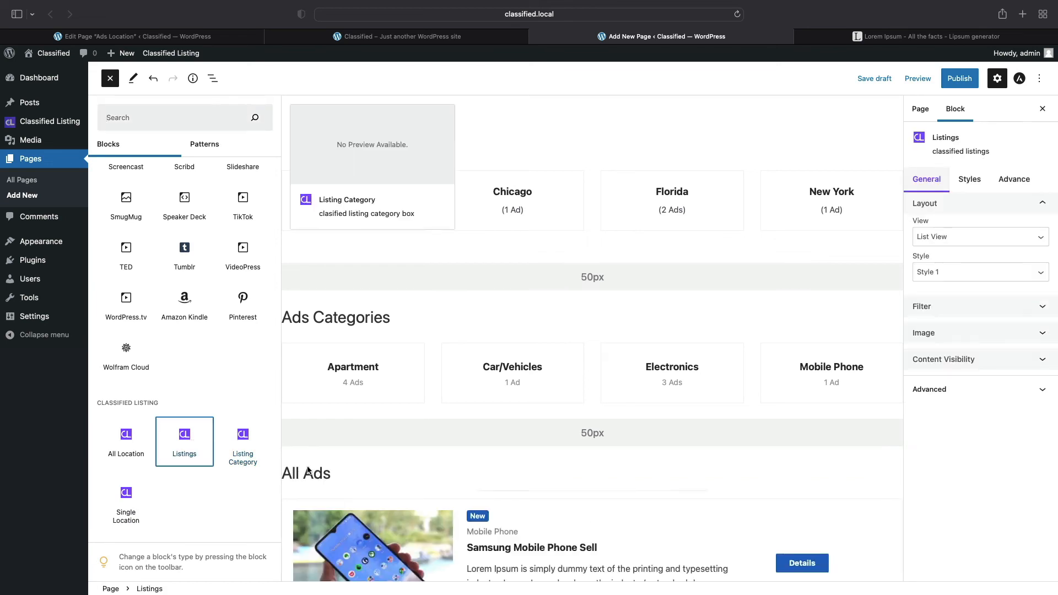
scroll(536, 513, down, 5)
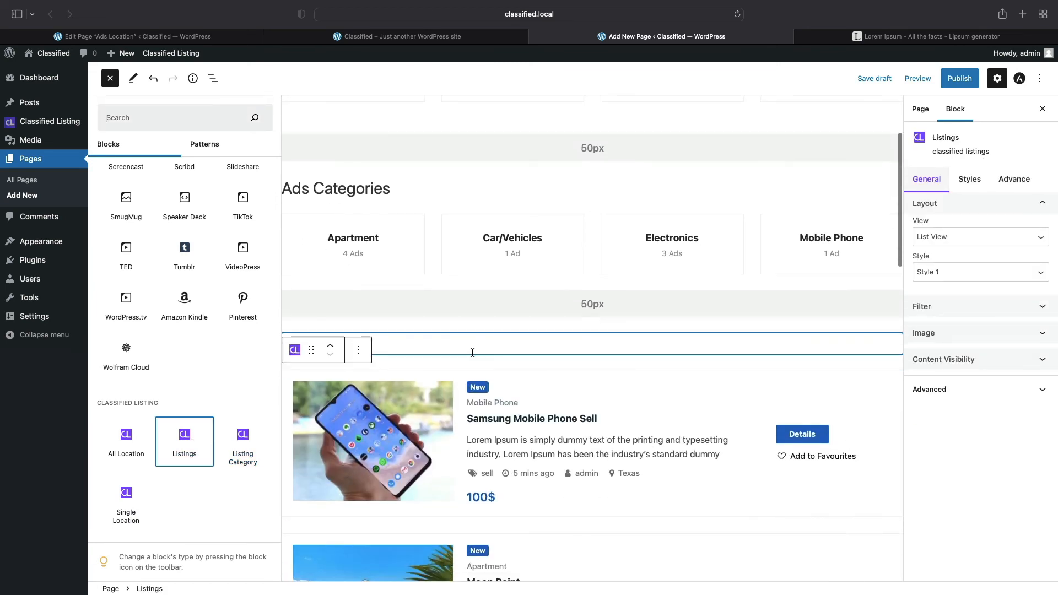
click(532, 383)
scroll(517, 406, down, 14)
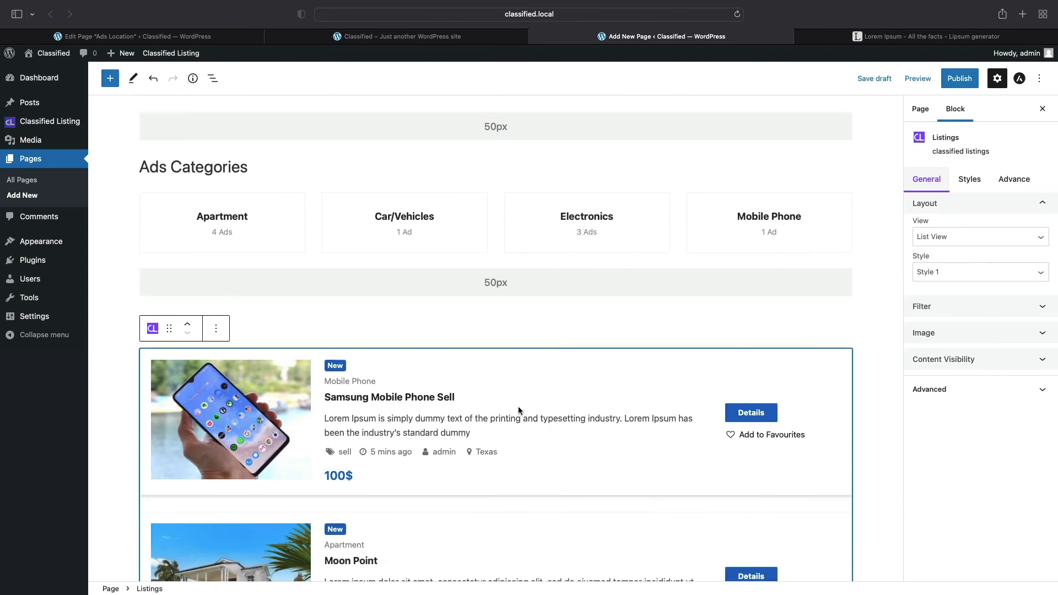
scroll(518, 405, down, 15)
scroll(518, 406, up, 20)
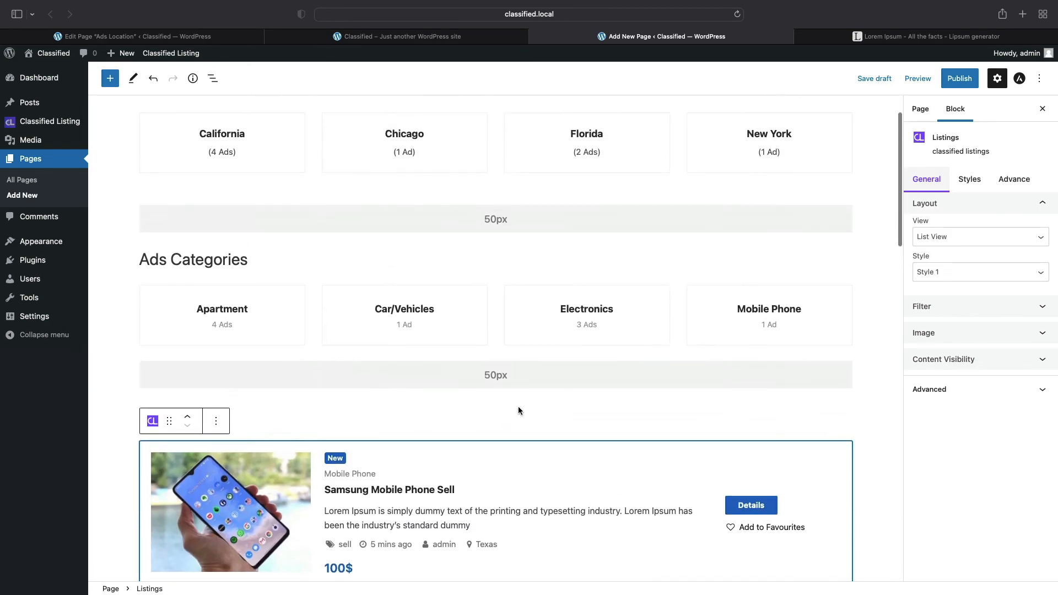
scroll(518, 411, down, 3)
click(321, 382)
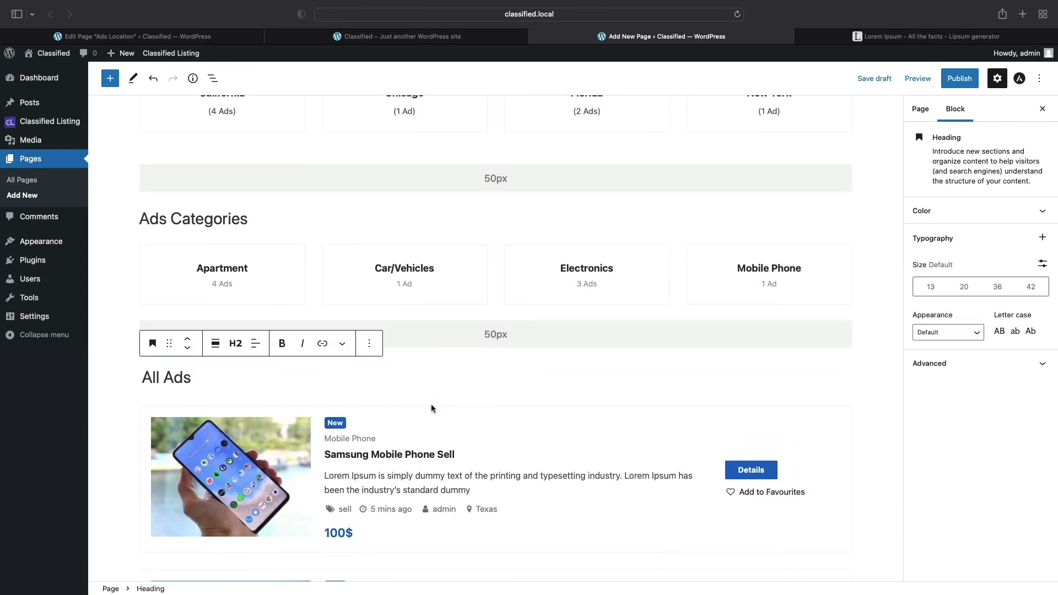
click(471, 458)
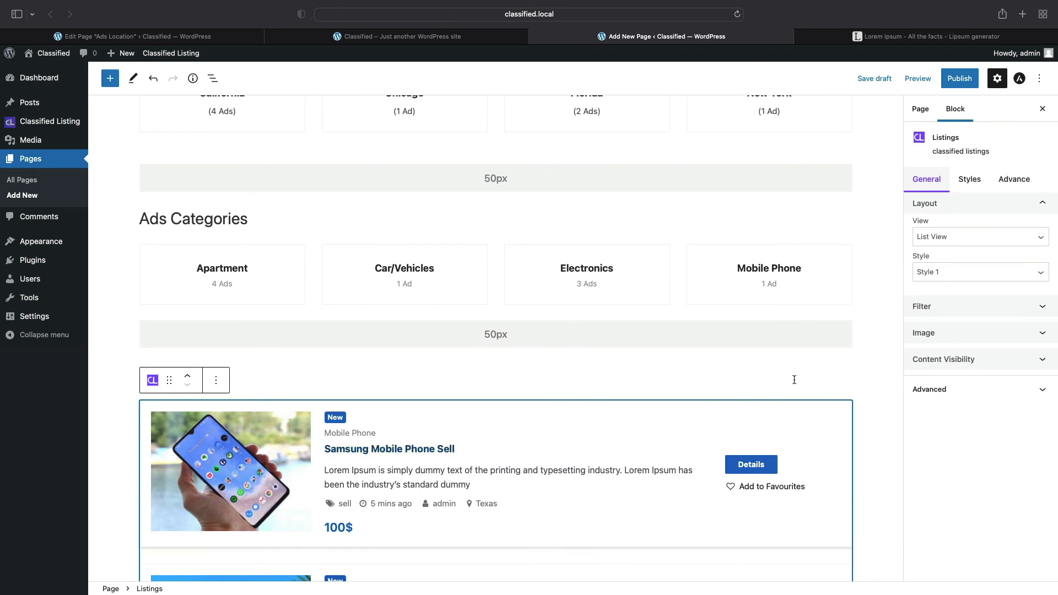
- Try Grid View for the Listings block, then set it back to List View
click(933, 237)
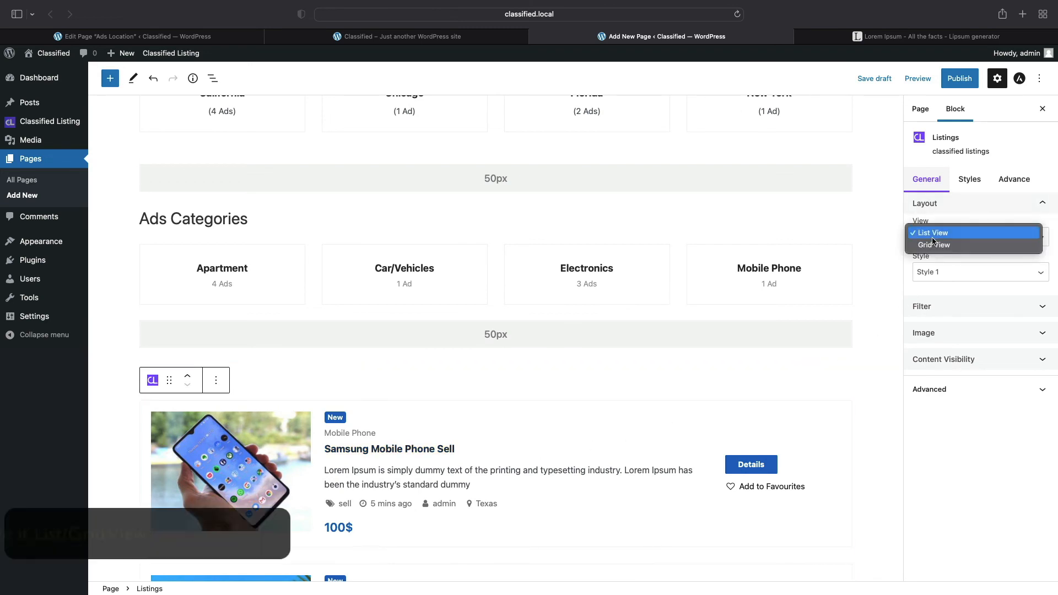
click(934, 247)
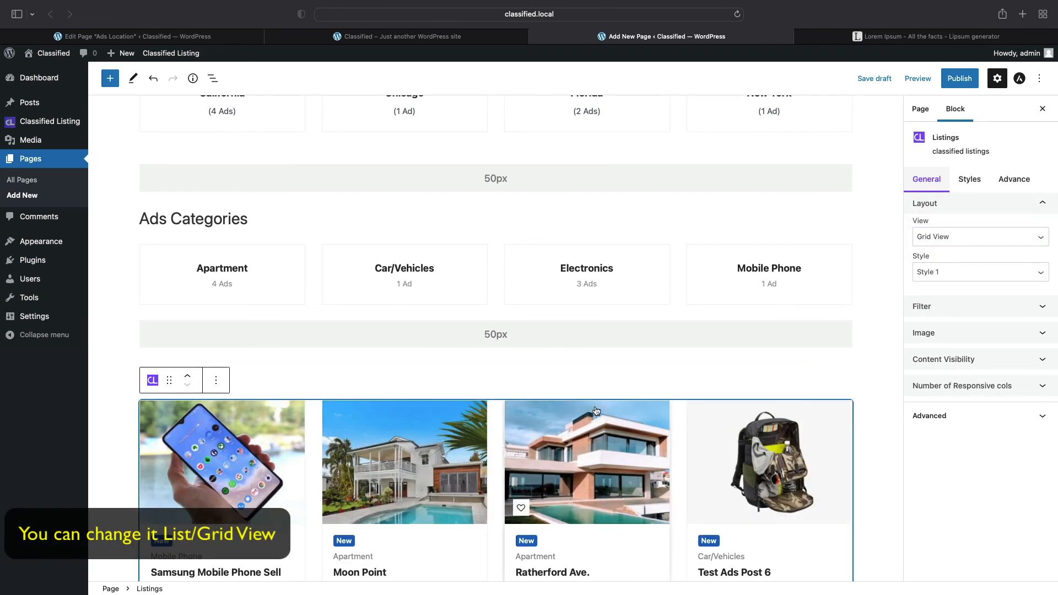
scroll(596, 410, down, 8)
scroll(596, 410, up, 10)
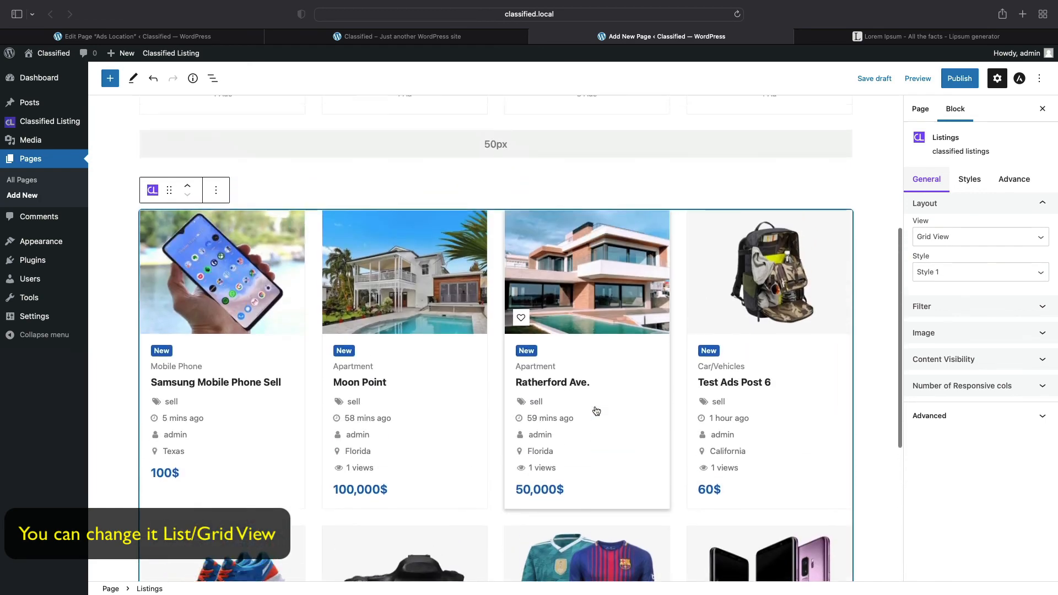
scroll(594, 410, down, 10)
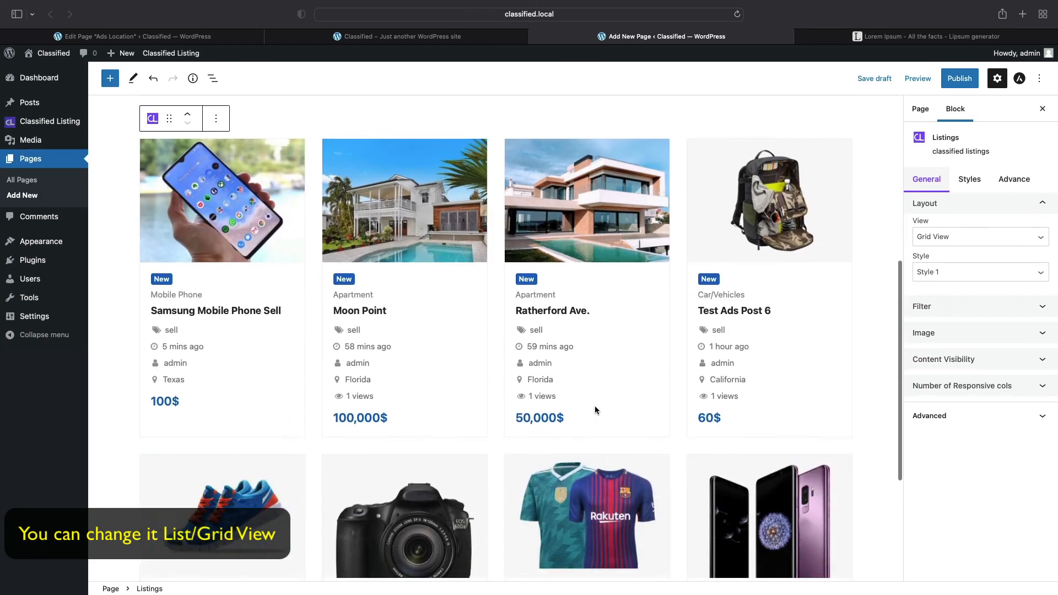
scroll(594, 409, up, 10)
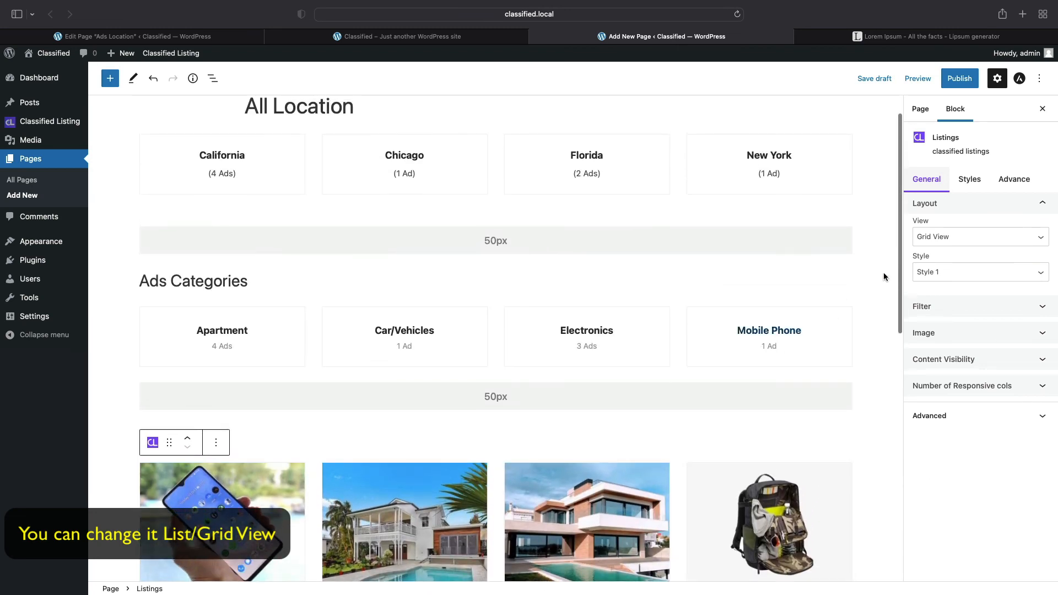
click(927, 239)
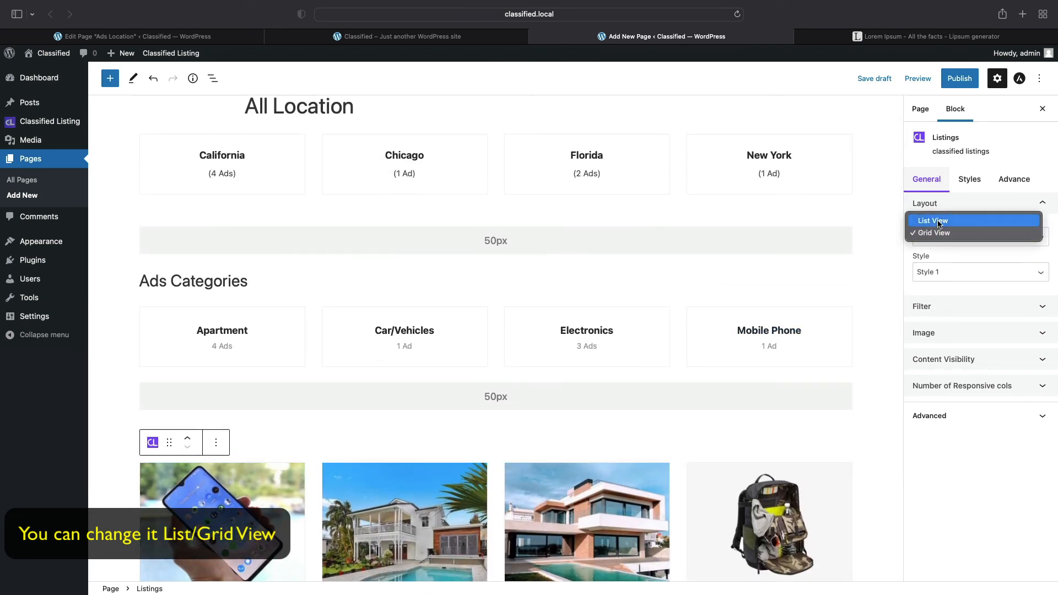
click(937, 221)
scroll(659, 401, down, 5)
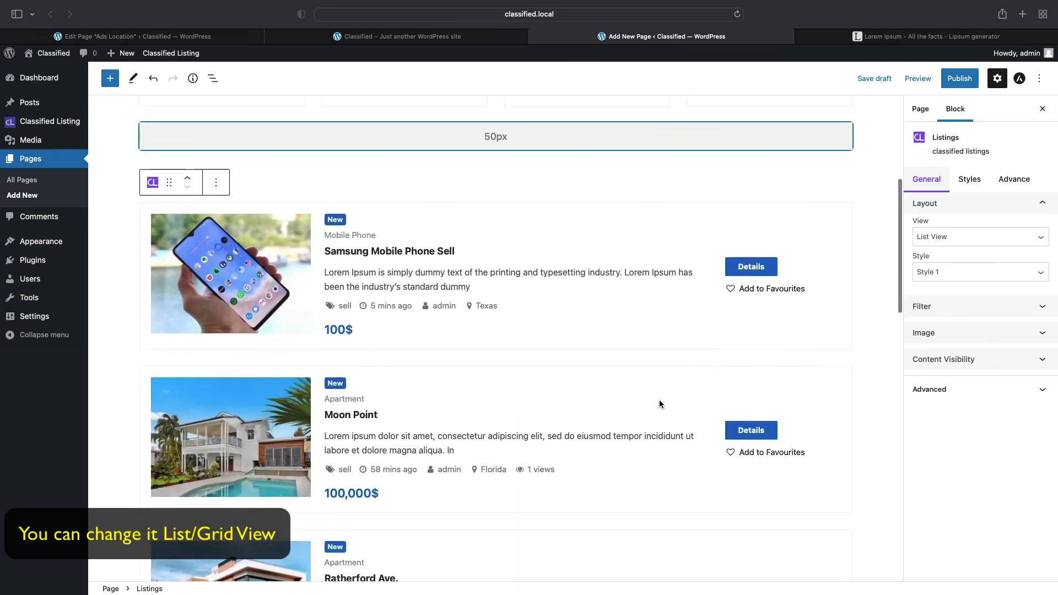
scroll(659, 399, up, 6)
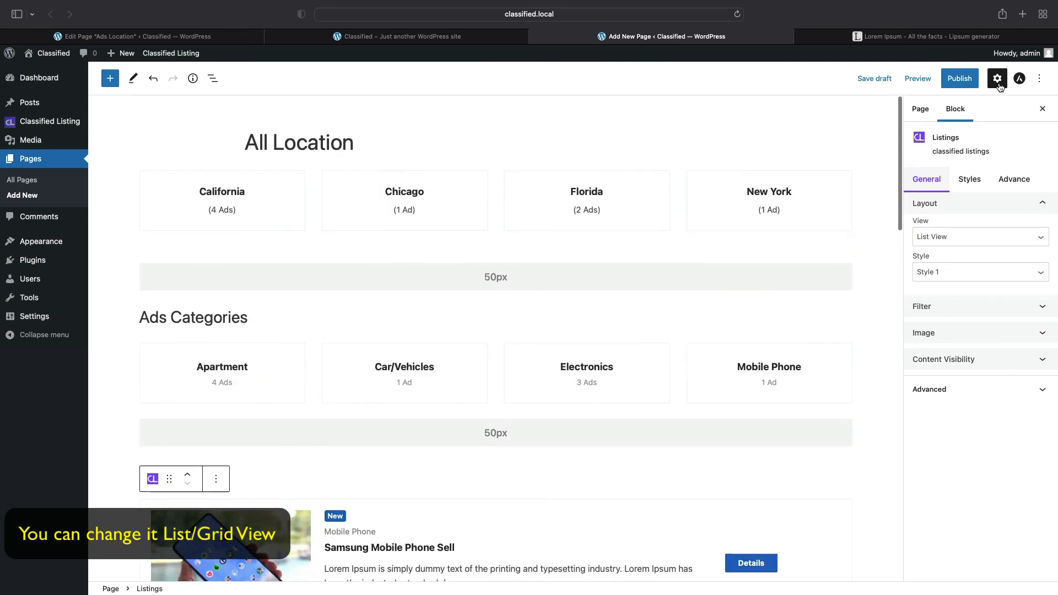
- Publish the All Location page
click(959, 79)
click(956, 79)
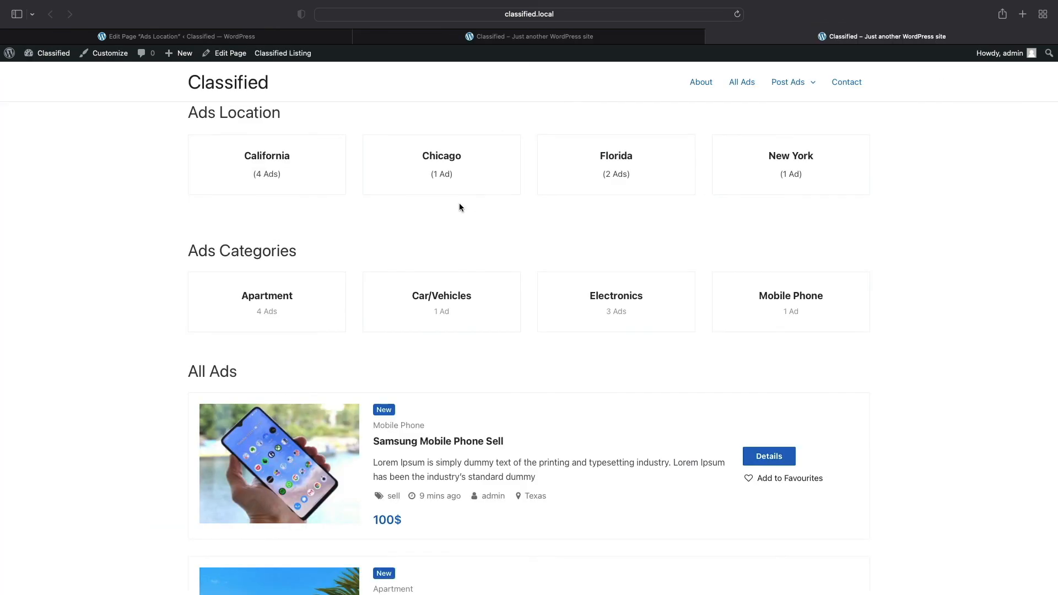
scroll(459, 202, down, 14)
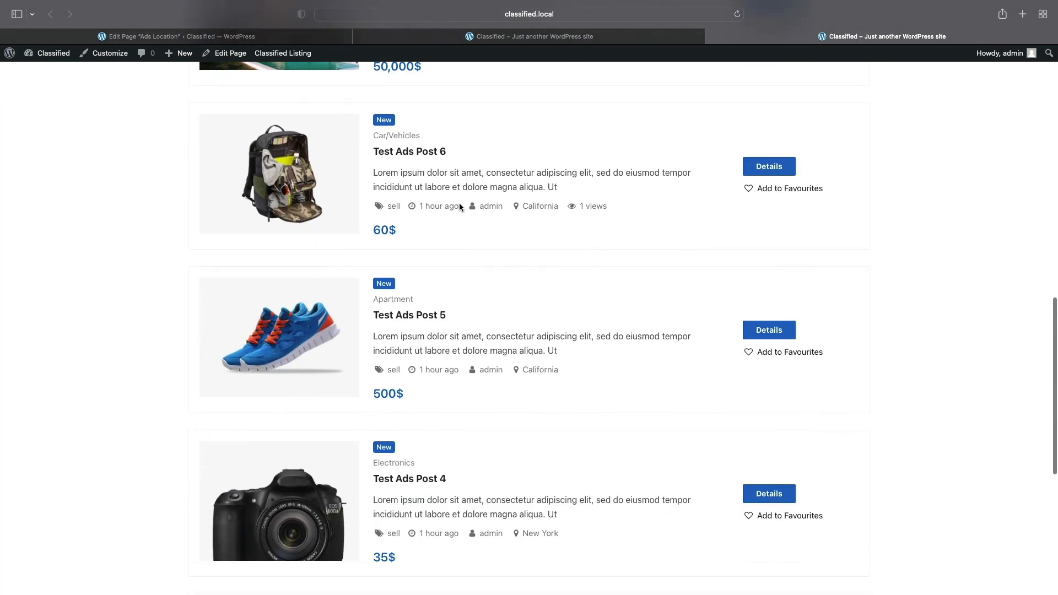
- Scroll through the ad listings on the live published page
scroll(459, 206, down, 6)
scroll(459, 206, up, 12)
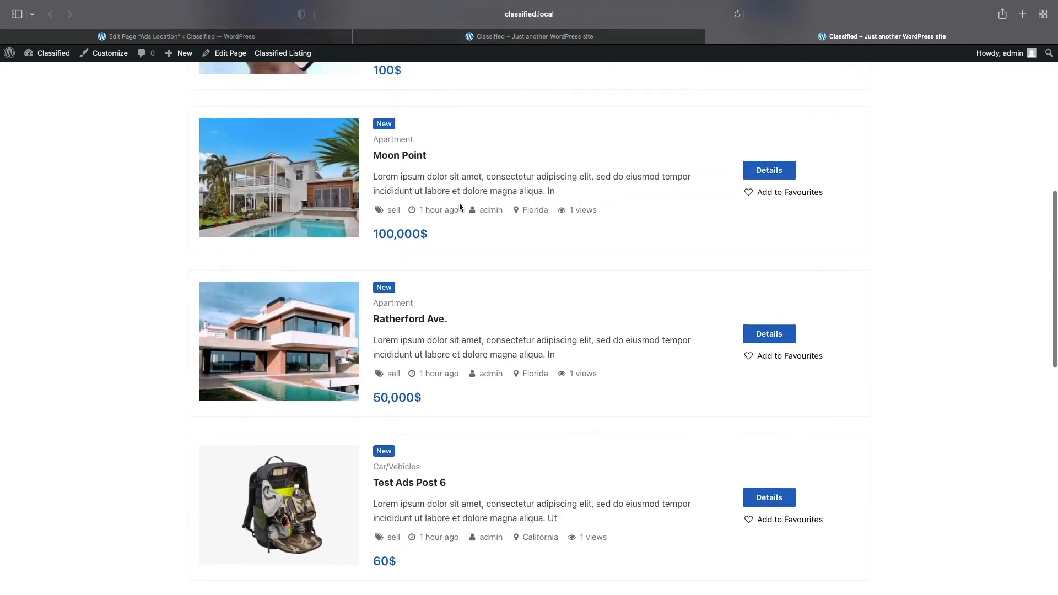
scroll(459, 206, up, 10)
scroll(746, 370, down, 6)
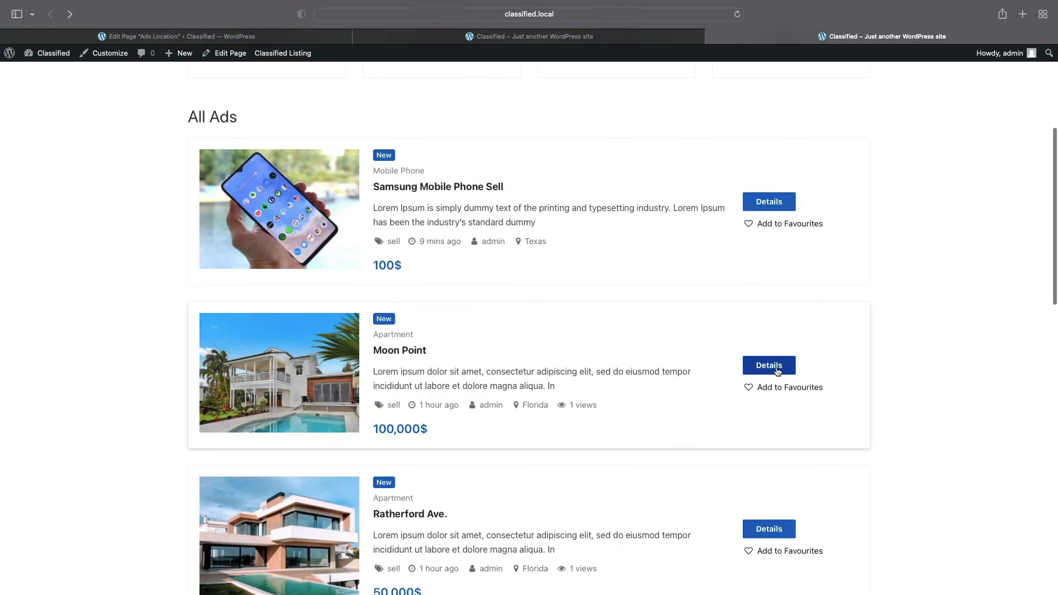
scroll(789, 378, down, 10)
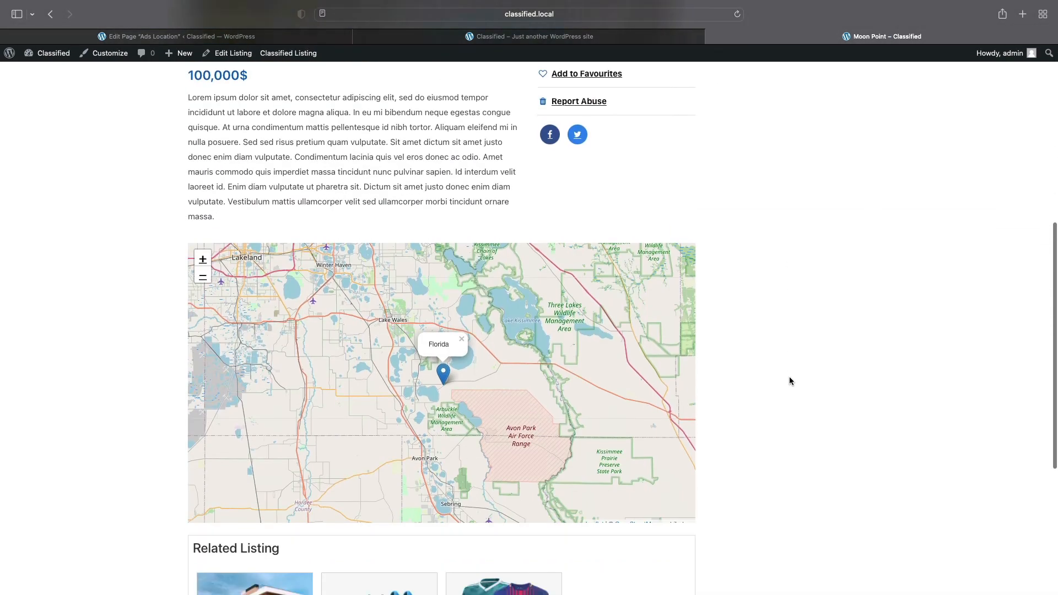
scroll(789, 380, down, 4)
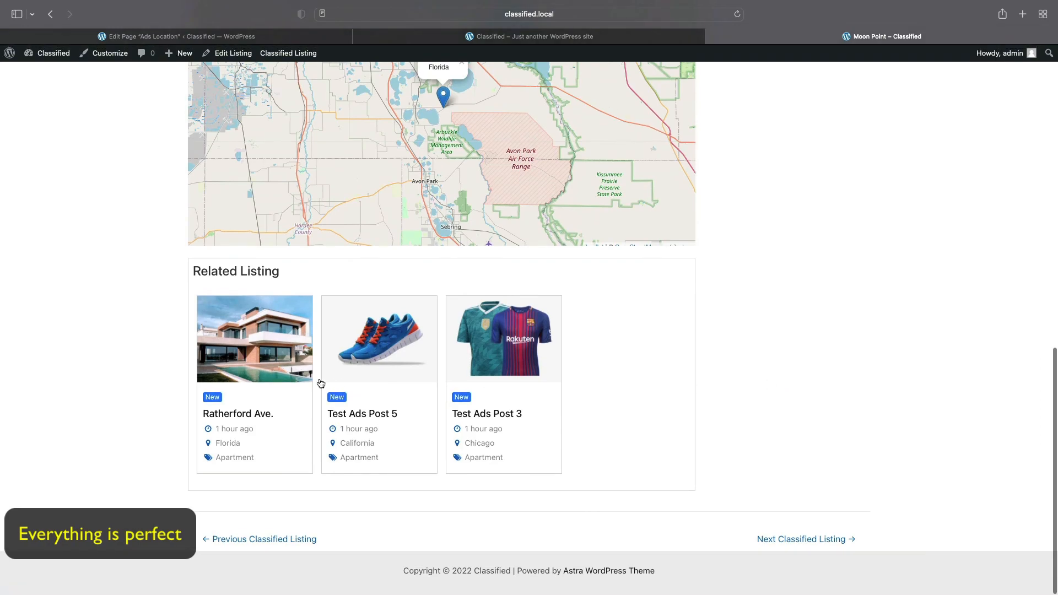
scroll(826, 426, up, 15)
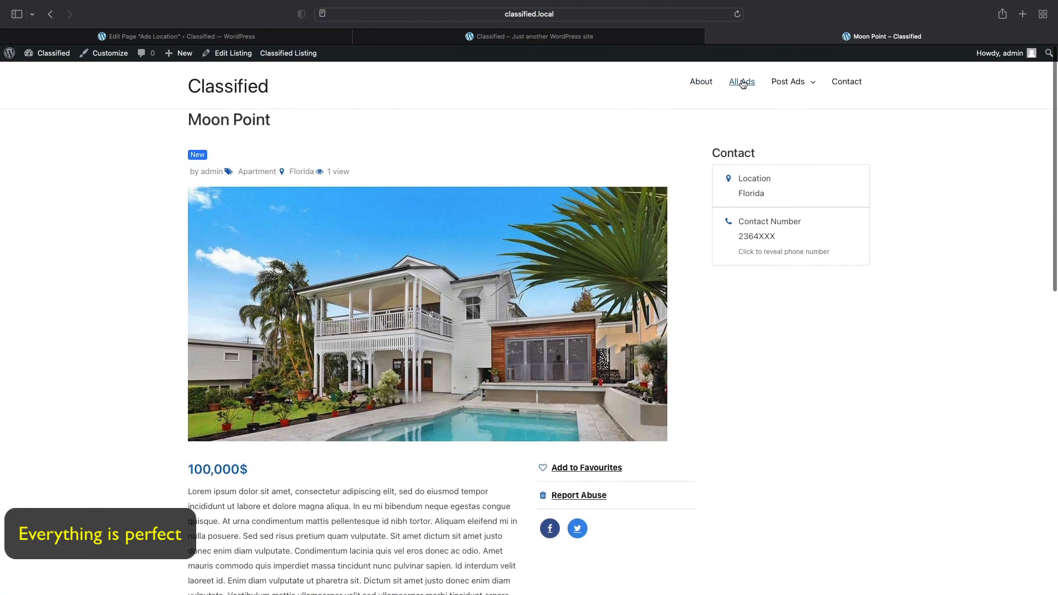
- Visit the site's All Ads page, then return home via the Classified logo and scroll through it
click(724, 84)
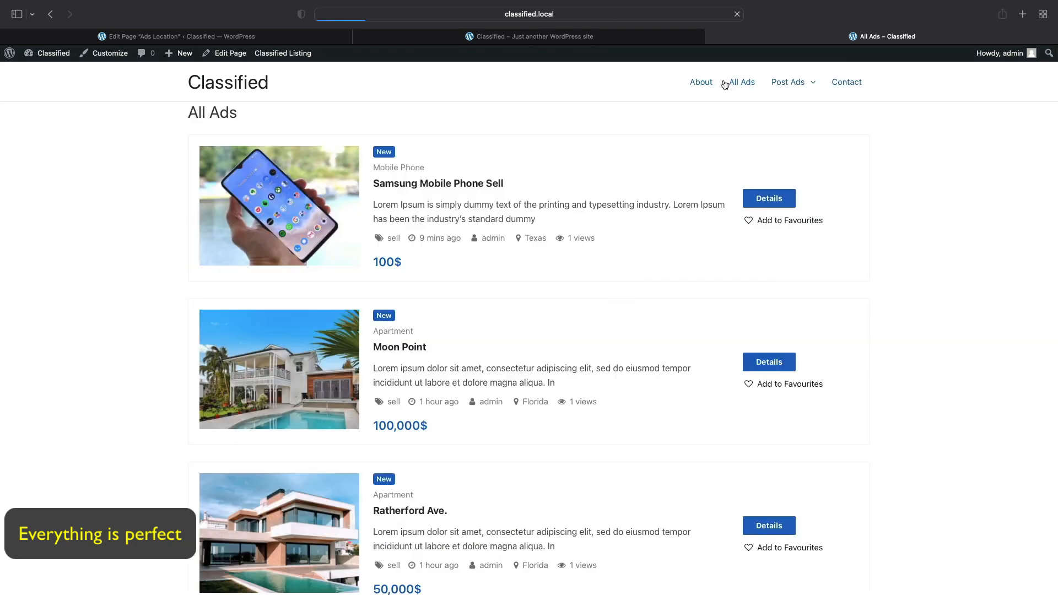
click(213, 89)
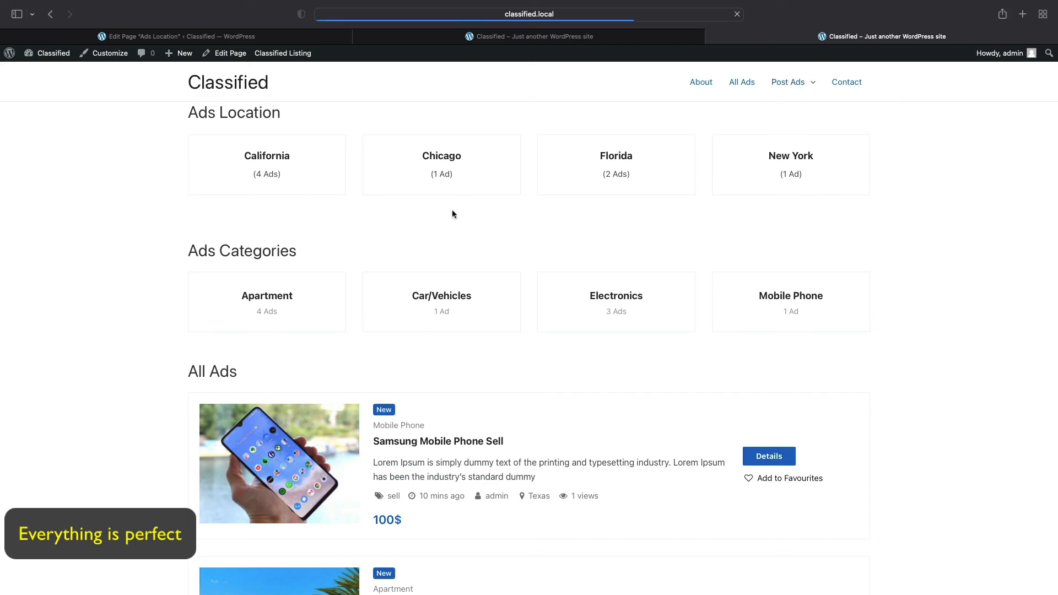
scroll(496, 229, down, 10)
scroll(497, 233, down, 10)
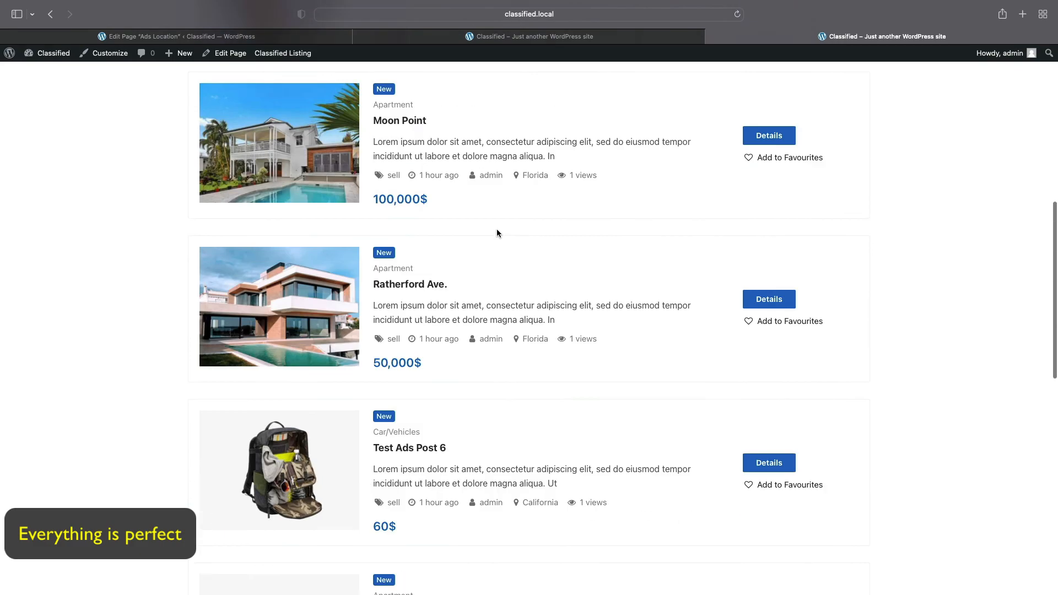
scroll(497, 233, up, 10)
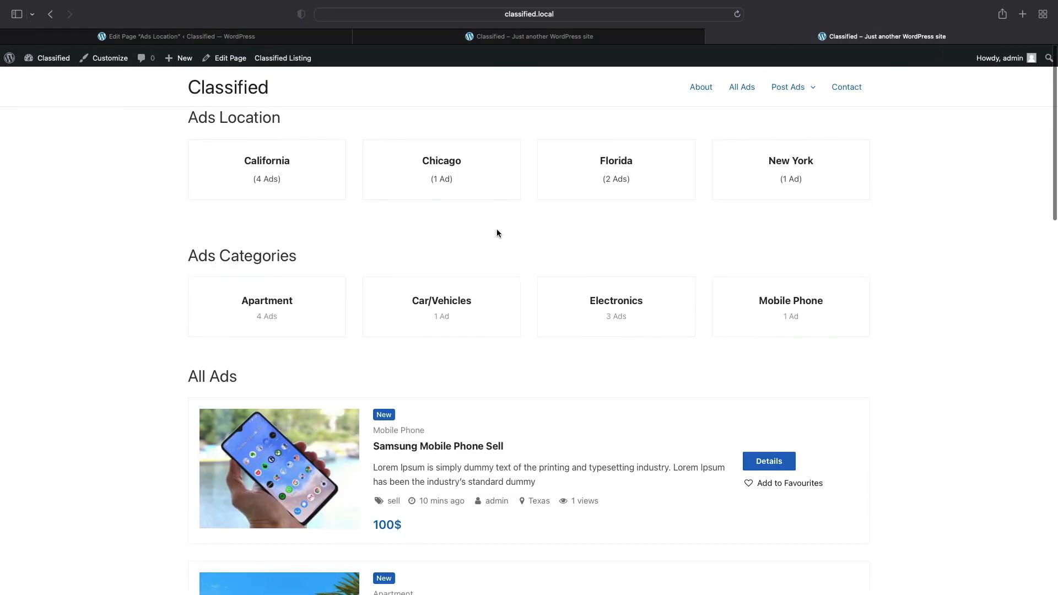